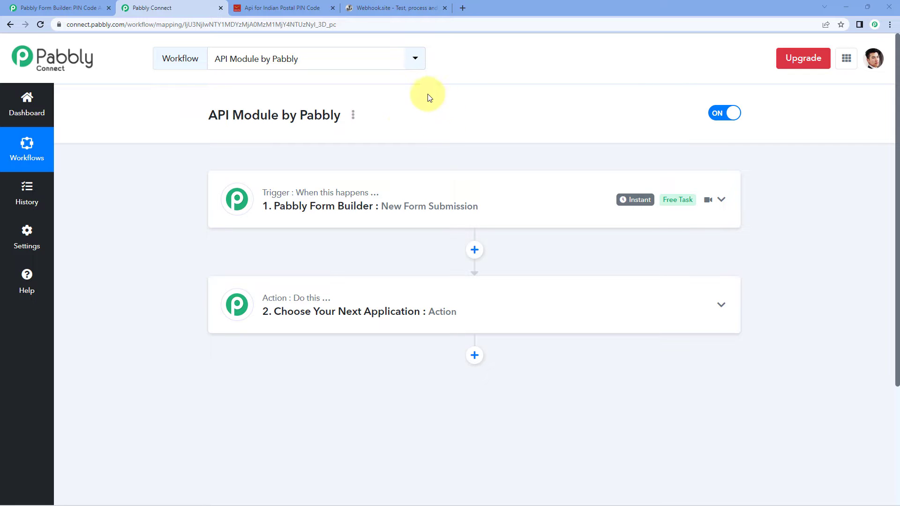
Step: Review the Pabbly Form Builder trigger's New Form Submission setup and collapse it again
scroll(399, 127, "down", 1)
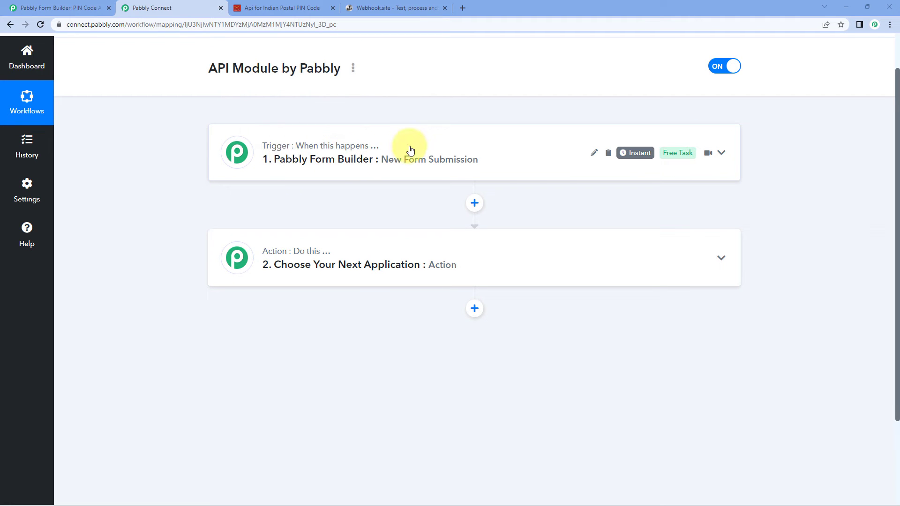
left_click(408, 147)
scroll(157, 227, "down", 4)
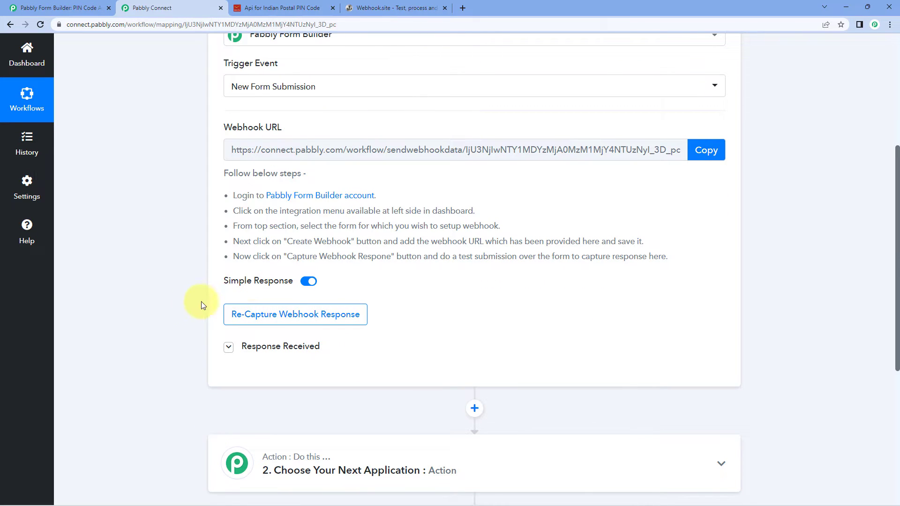
scroll(191, 238, "up", 3)
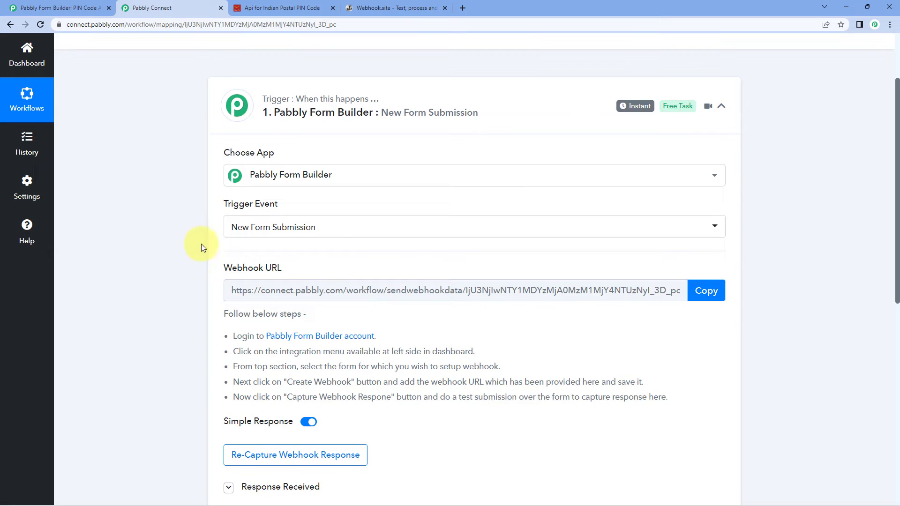
left_click(445, 101)
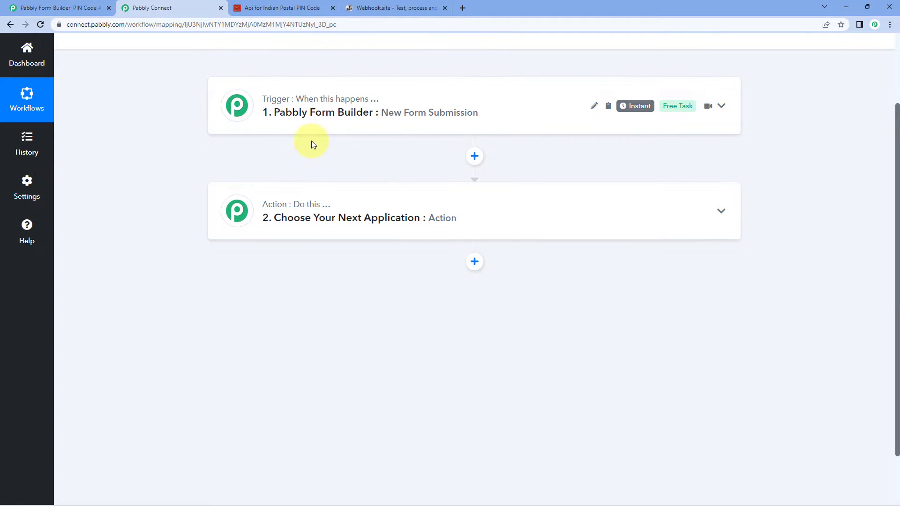
Step: Search the action step's app list for "API" and choose API by Pabbly as the action app
scroll(323, 126, "down", 2)
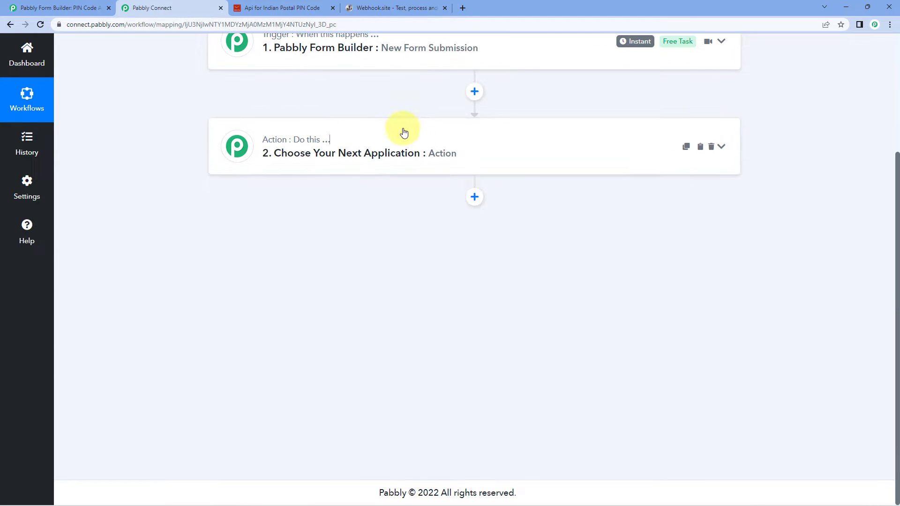
left_click(404, 134)
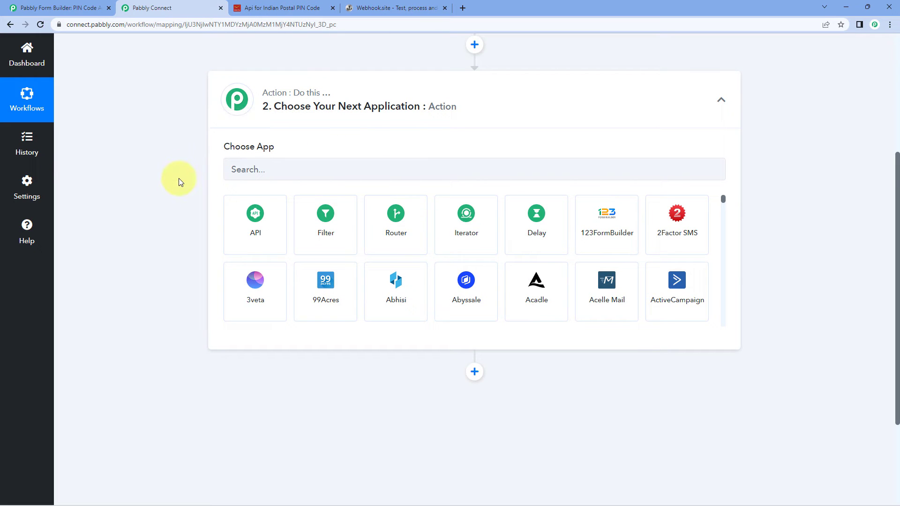
left_click(272, 167)
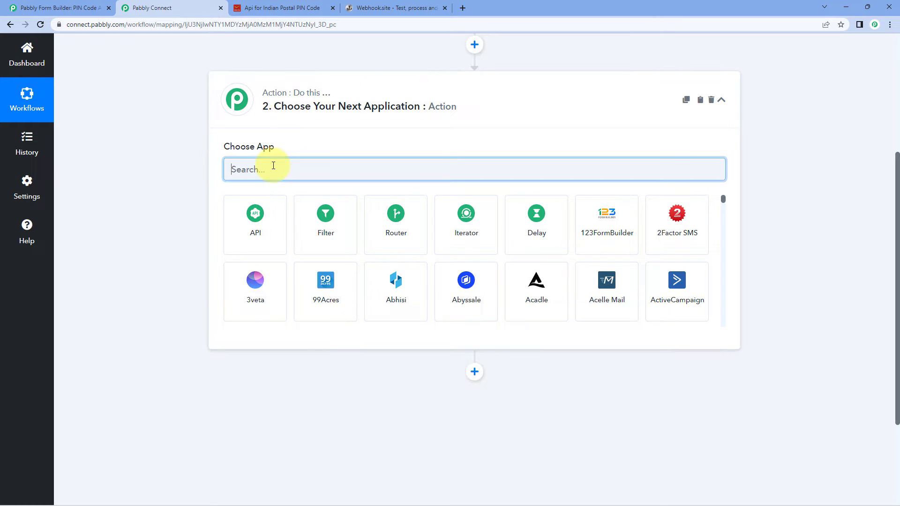
type("API")
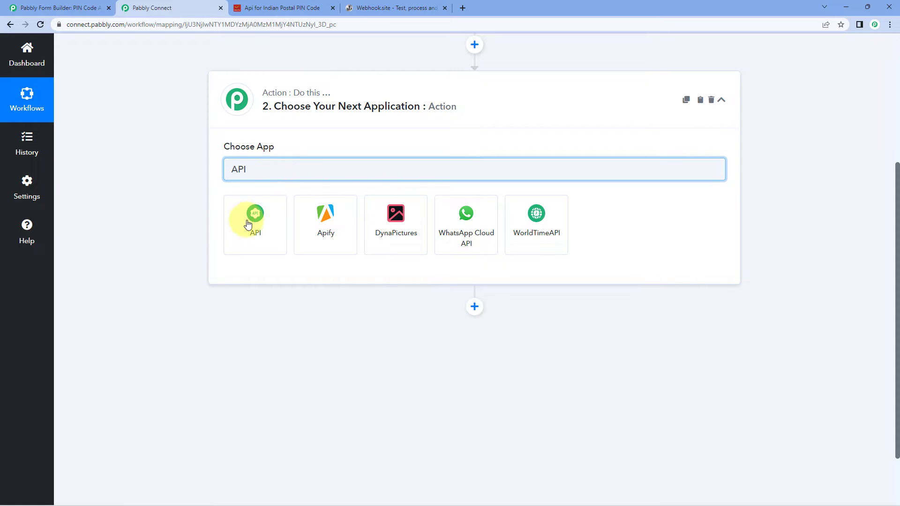
left_click(256, 220)
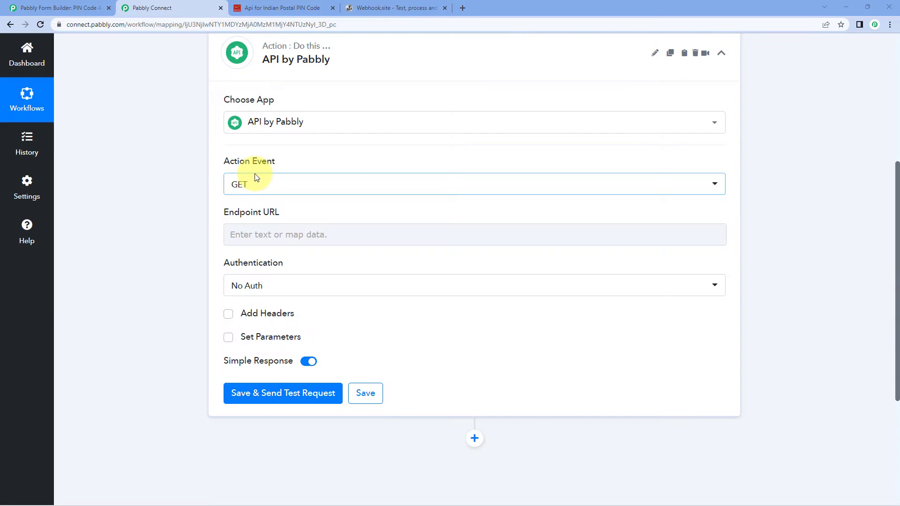
left_click(269, 141)
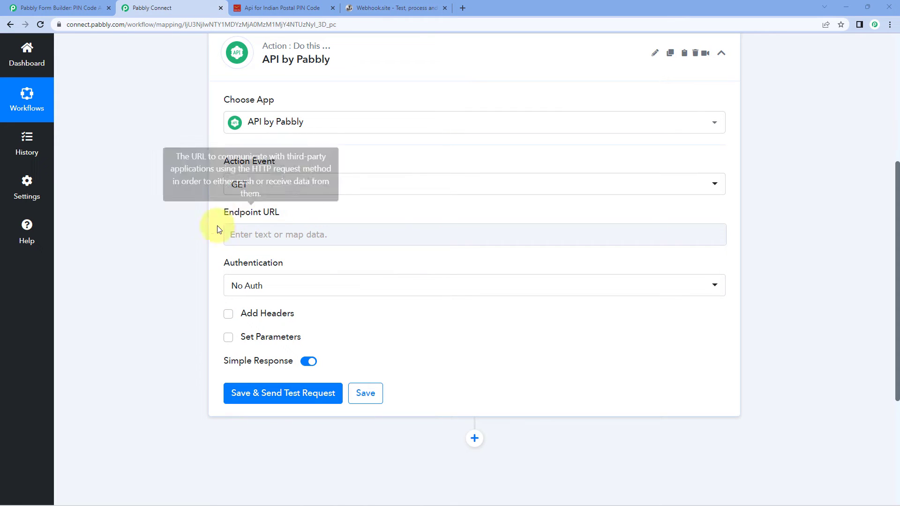
Step: Examine the PIN code search endpoint and its {PINCODE} placeholder in the Postal PIN Code API documentation
mouse_move(301, 273)
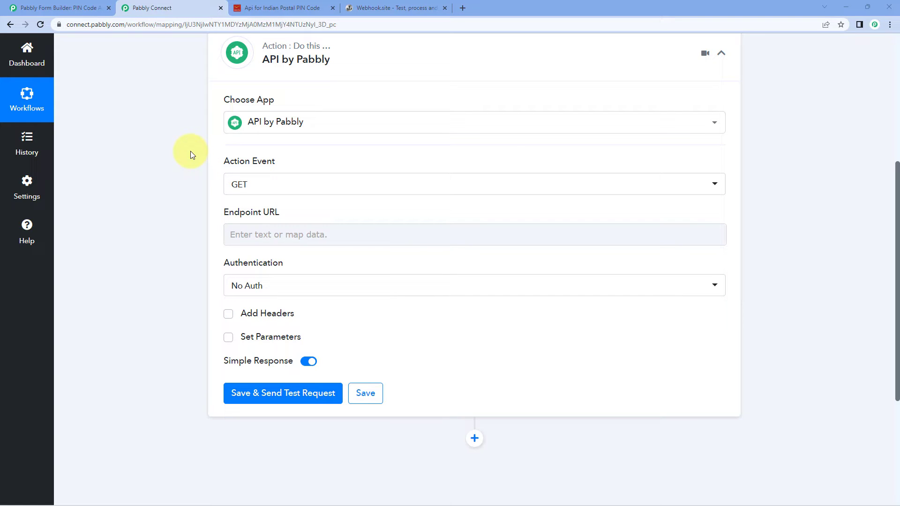
left_click(281, 7)
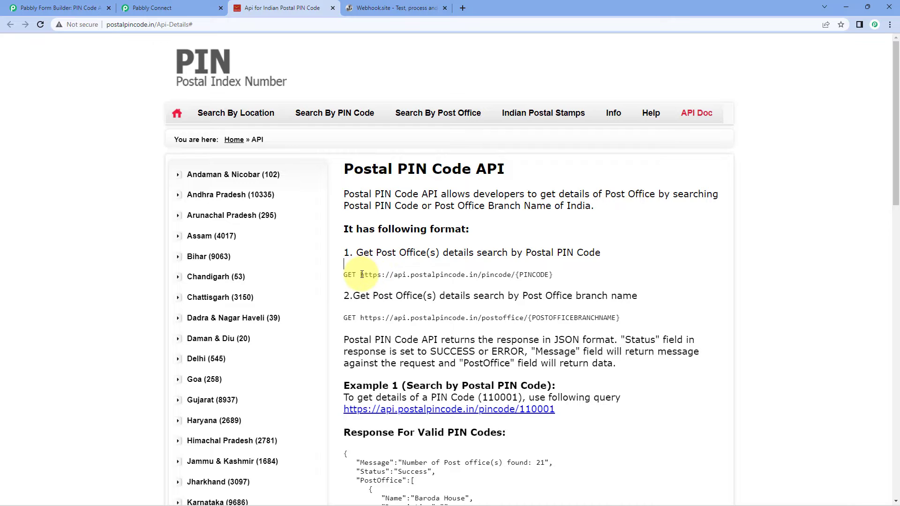
left_click_drag(361, 274, 573, 278)
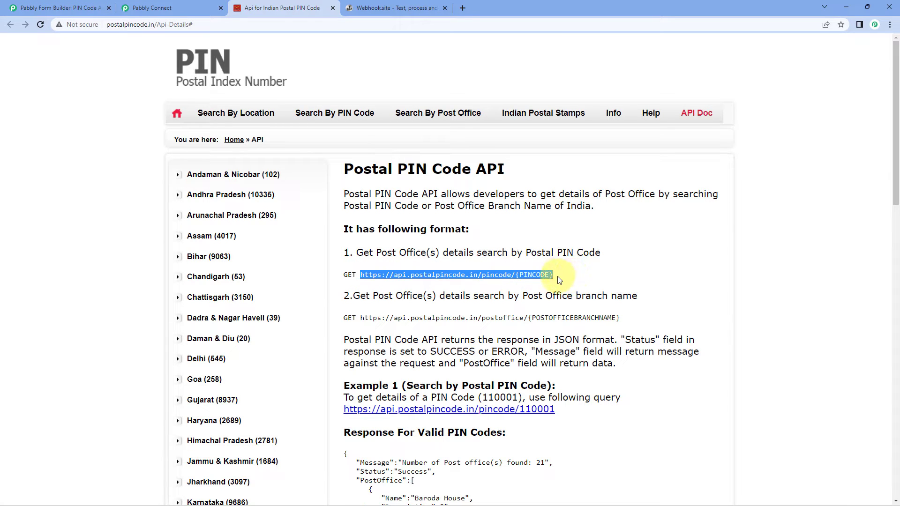
double_click(533, 275)
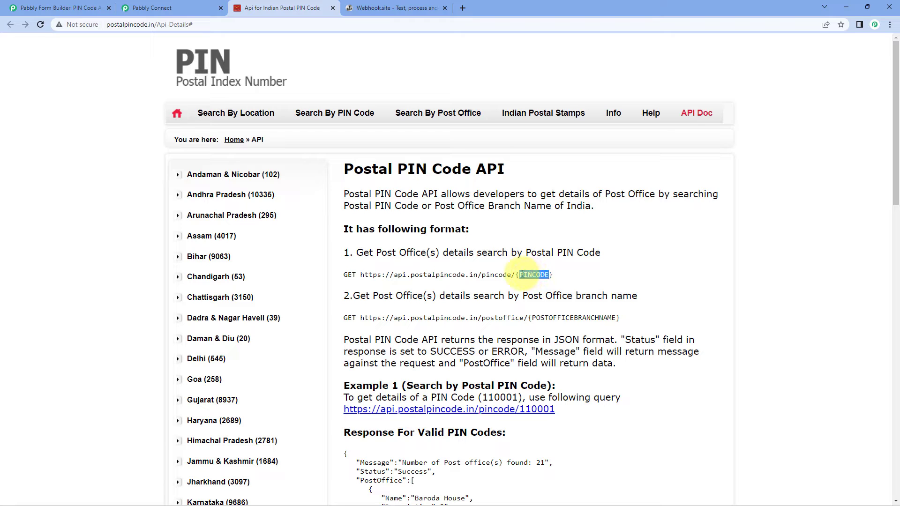
left_click_drag(360, 275, 562, 280)
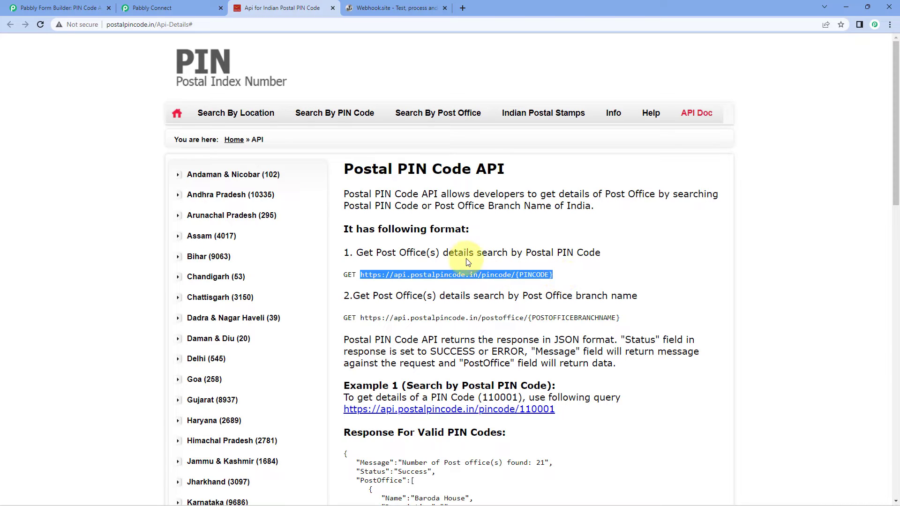
left_click(189, 3)
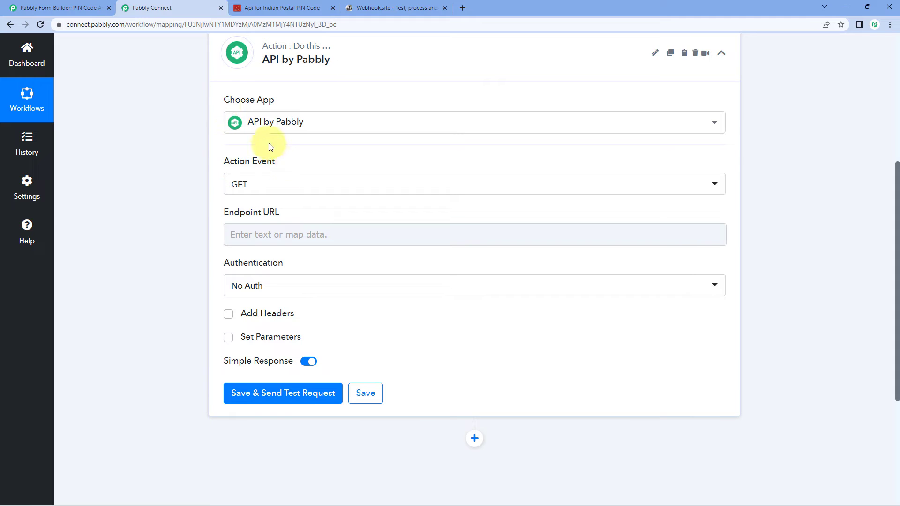
Step: Check the PIN code endpoint's request method in the API documentation and set the action event to GET
left_click(282, 186)
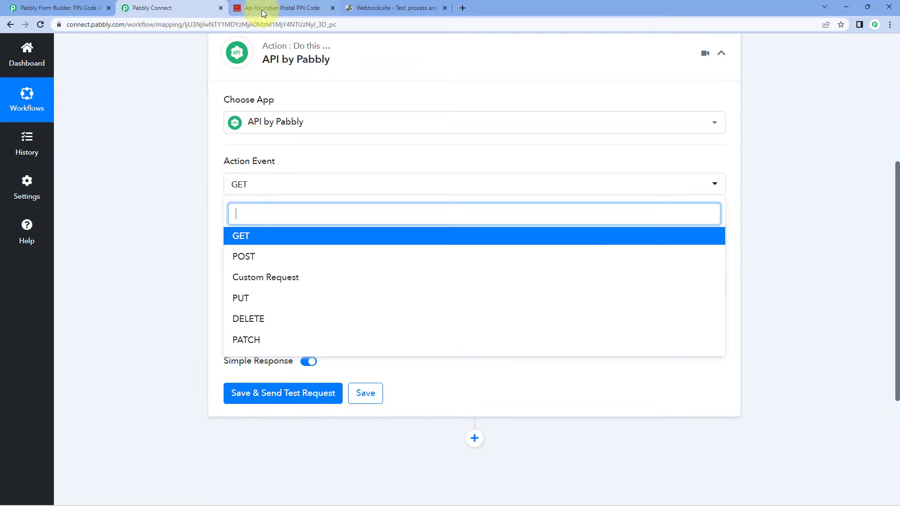
left_click(277, 9)
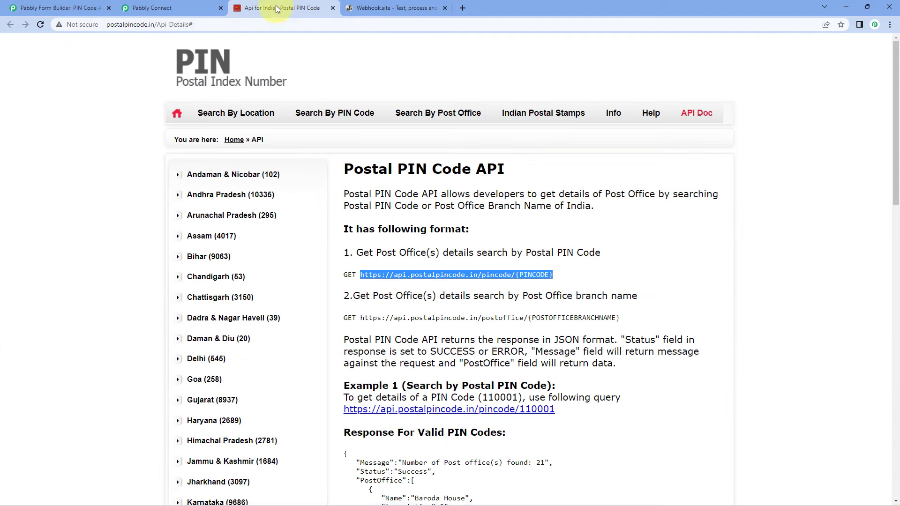
left_click(390, 277)
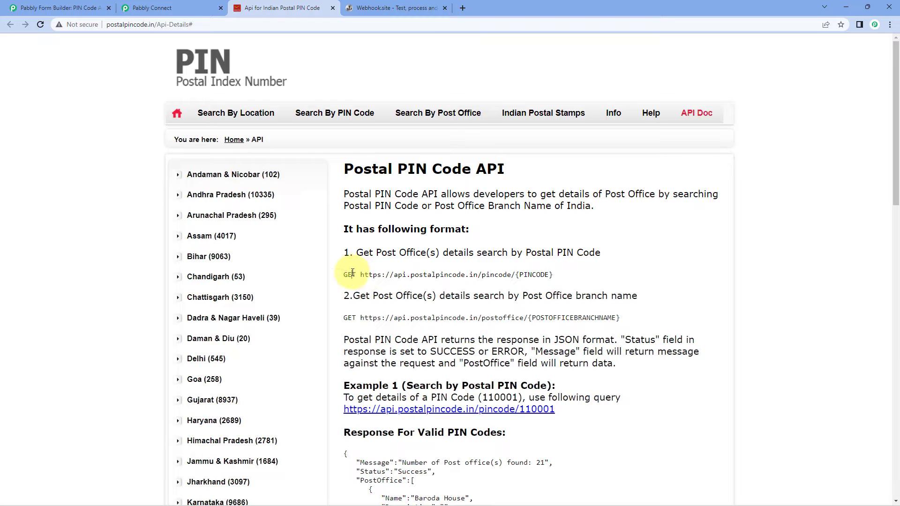
double_click(351, 275)
left_click(362, 276)
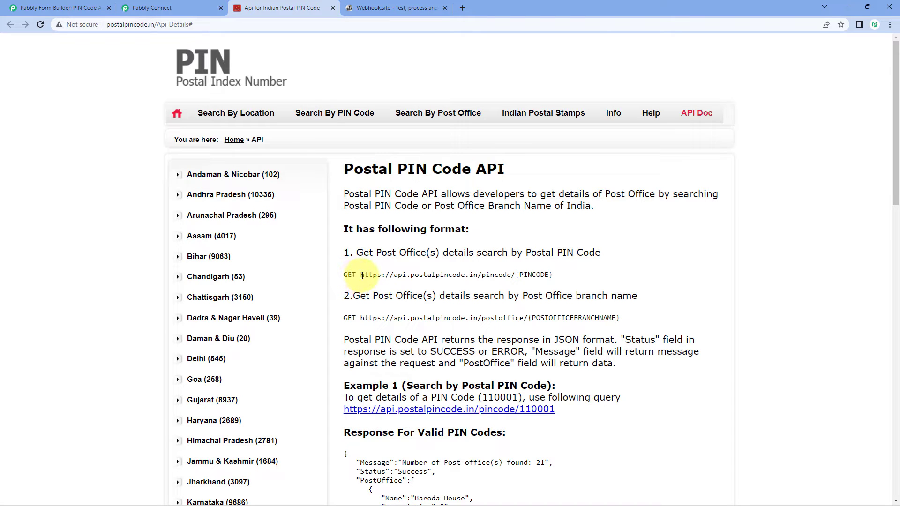
double_click(352, 275)
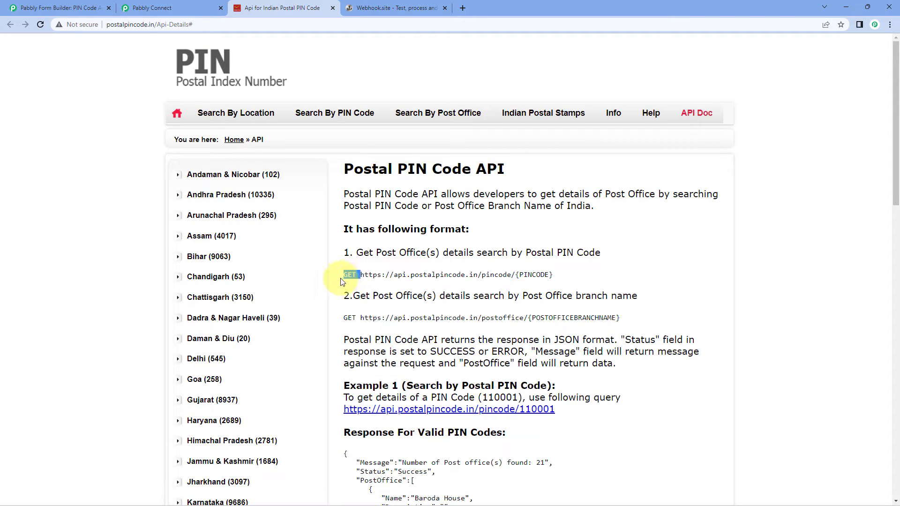
left_click(189, 7)
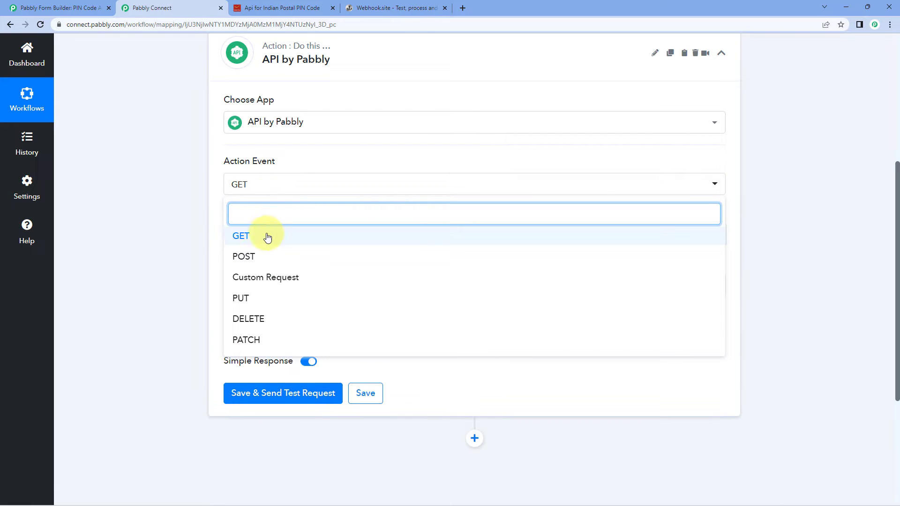
left_click(285, 8)
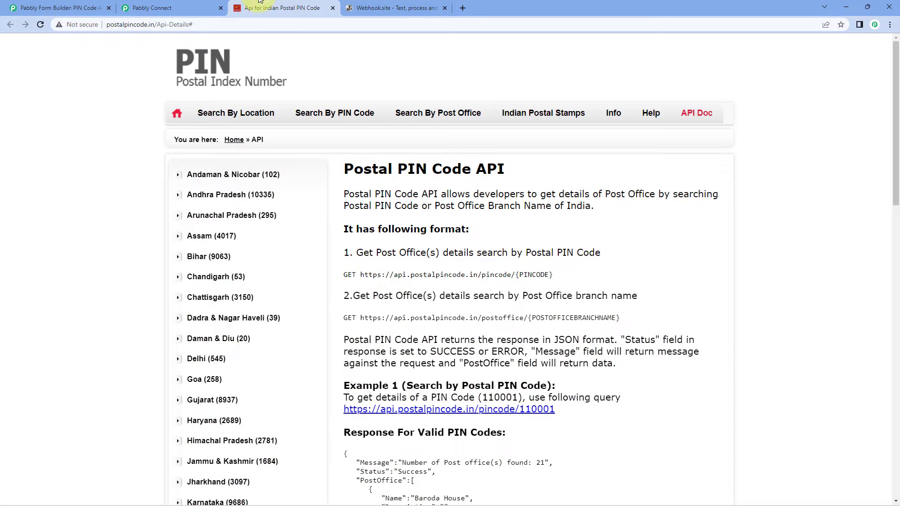
left_click(185, 6)
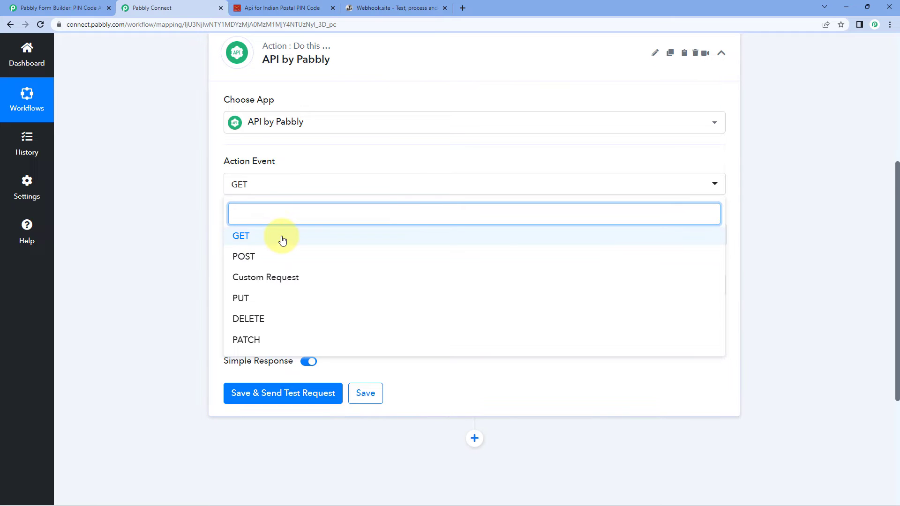
left_click(262, 238)
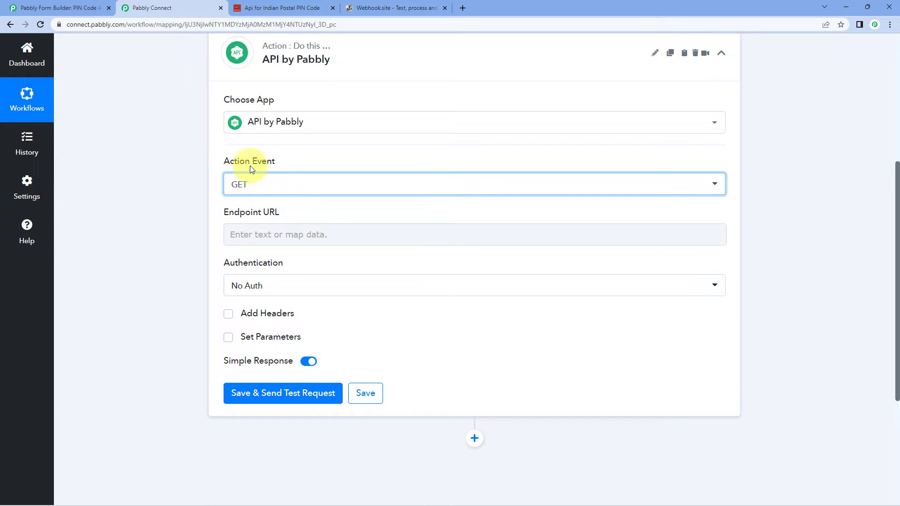
left_click(290, 210)
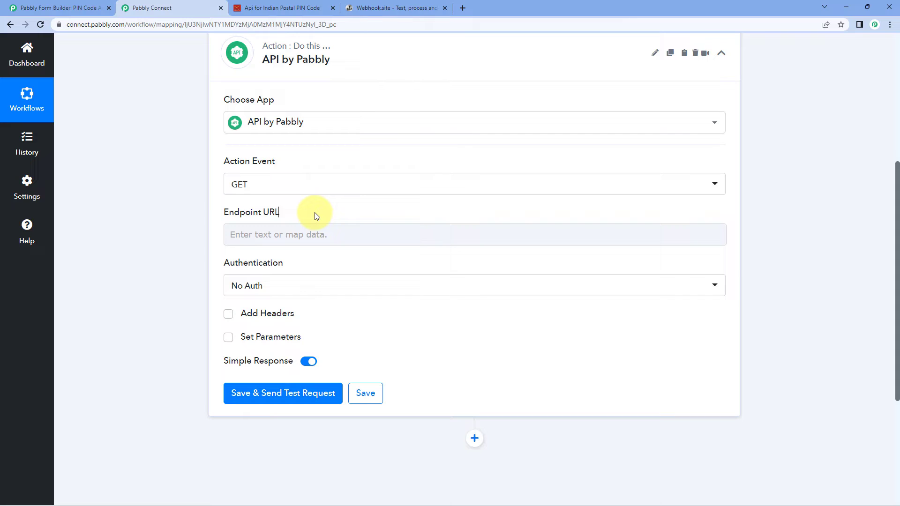
left_click(277, 8)
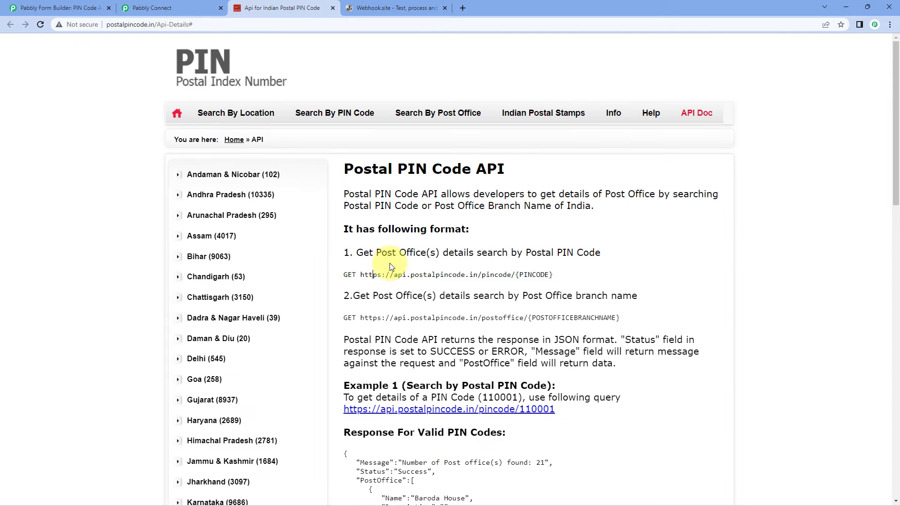
left_click_drag(362, 274, 570, 276)
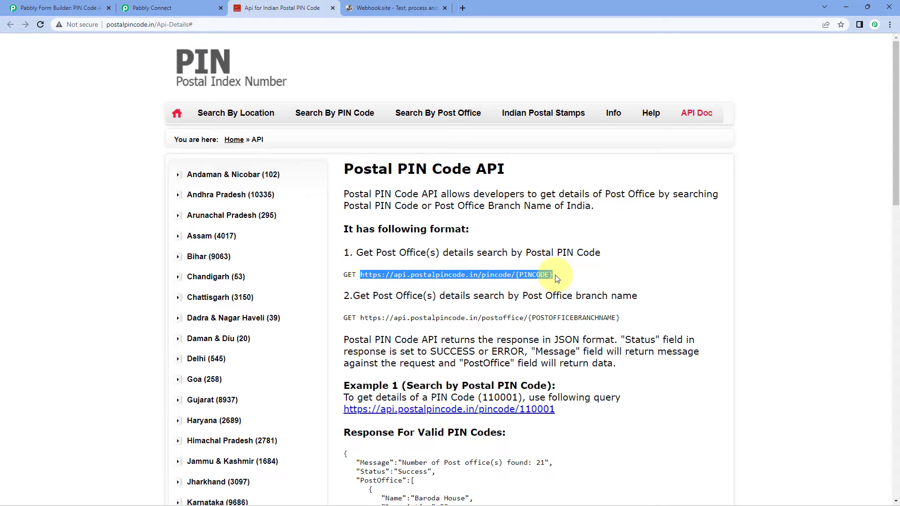
right_click(452, 277)
left_click(477, 286)
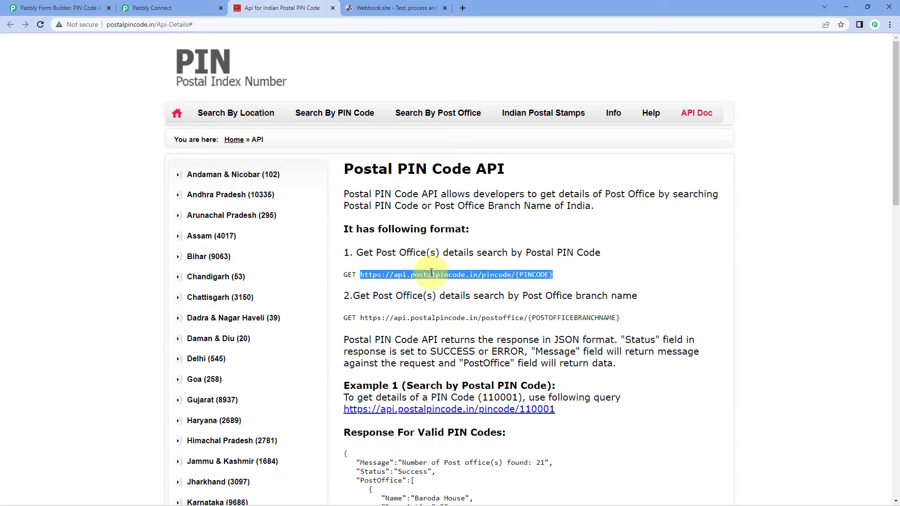
left_click(440, 269)
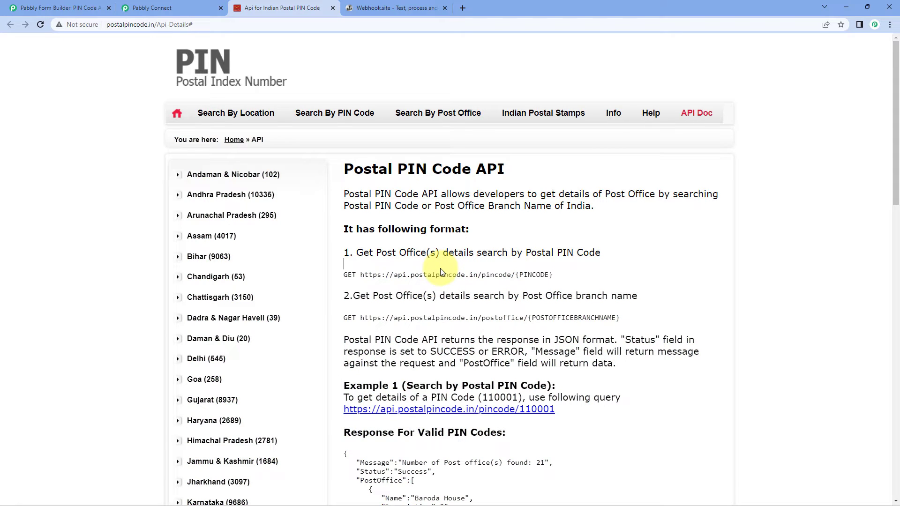
left_click(172, 8)
left_click(270, 238)
right_click(270, 237)
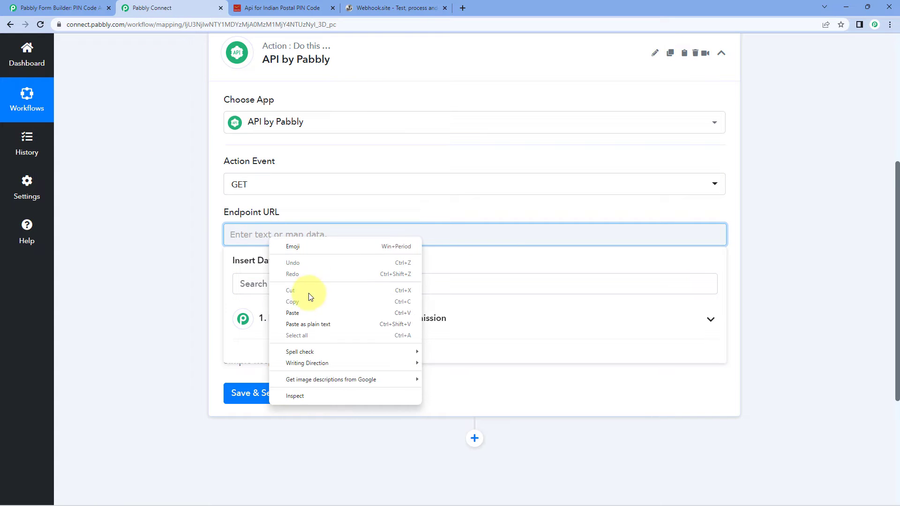
left_click(306, 312)
left_click(192, 246)
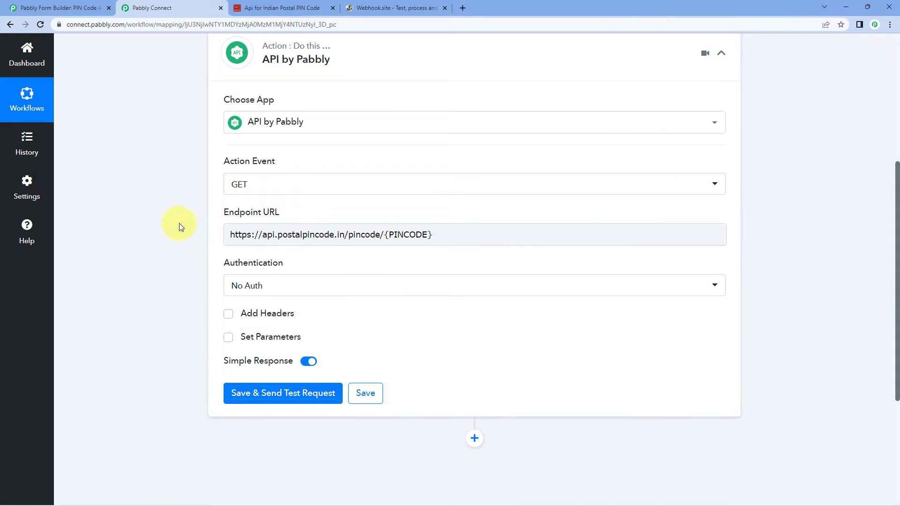
Step: Try the Basic Auth and Bearer Token authentication types on the API action to compare their input fields
mouse_move(304, 213)
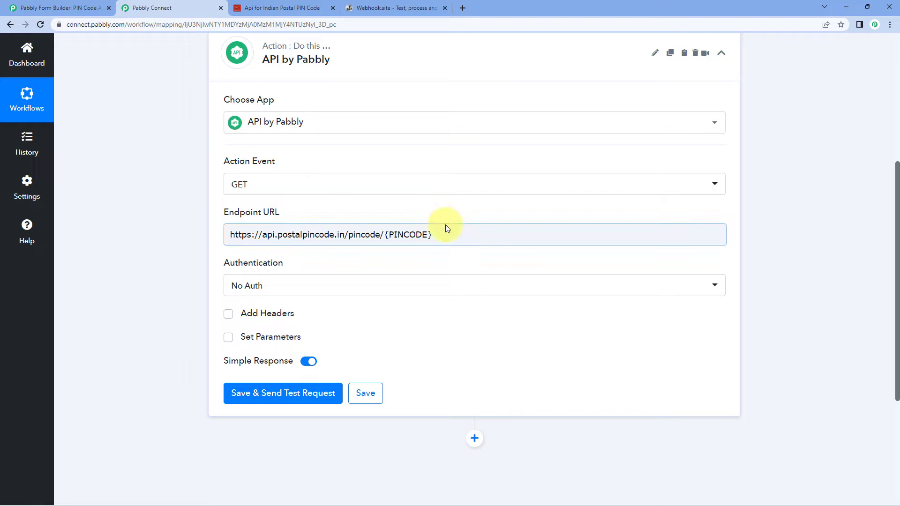
mouse_move(259, 265)
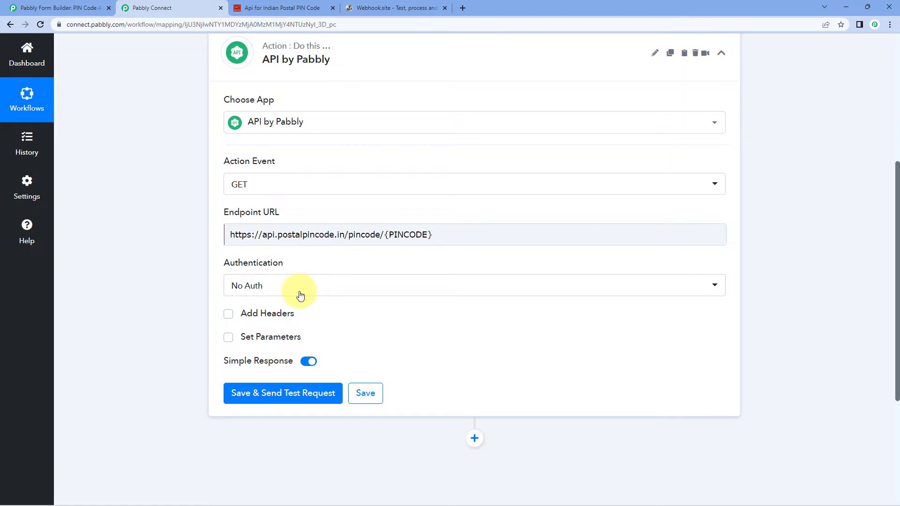
left_click(284, 277)
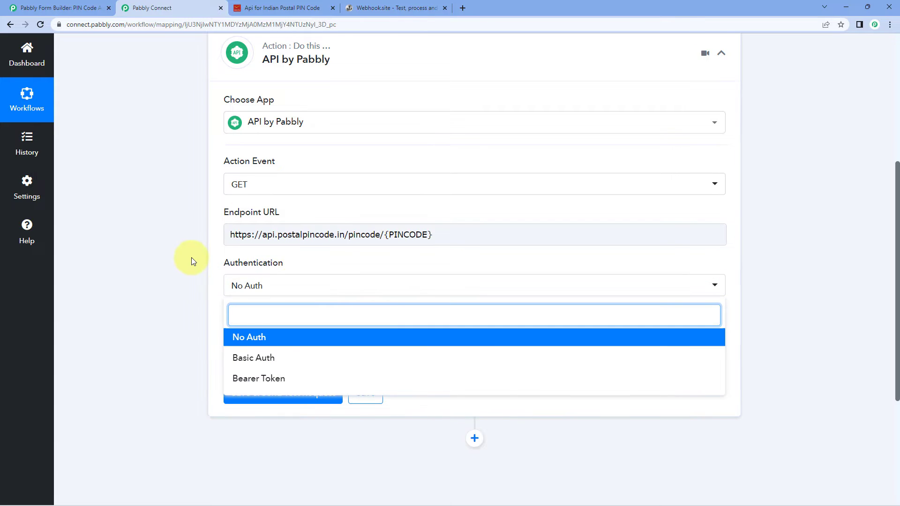
scroll(192, 261, "down", 2)
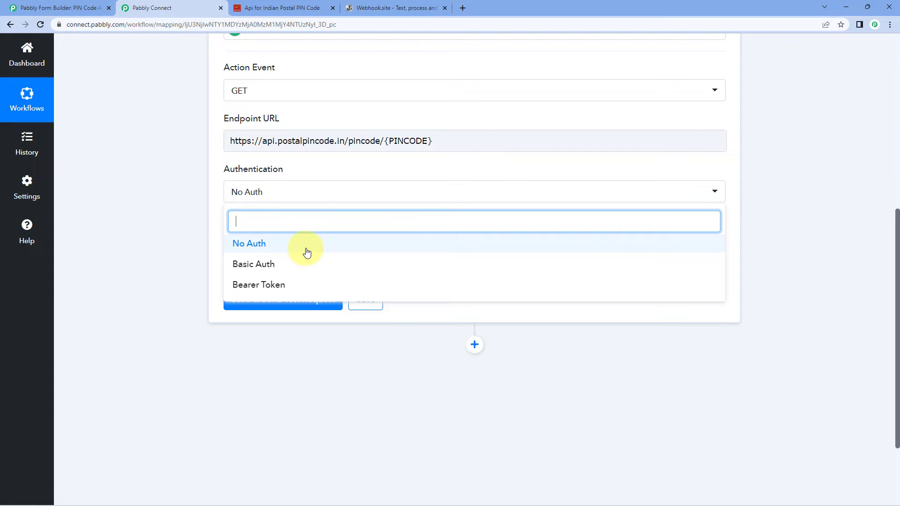
left_click(275, 265)
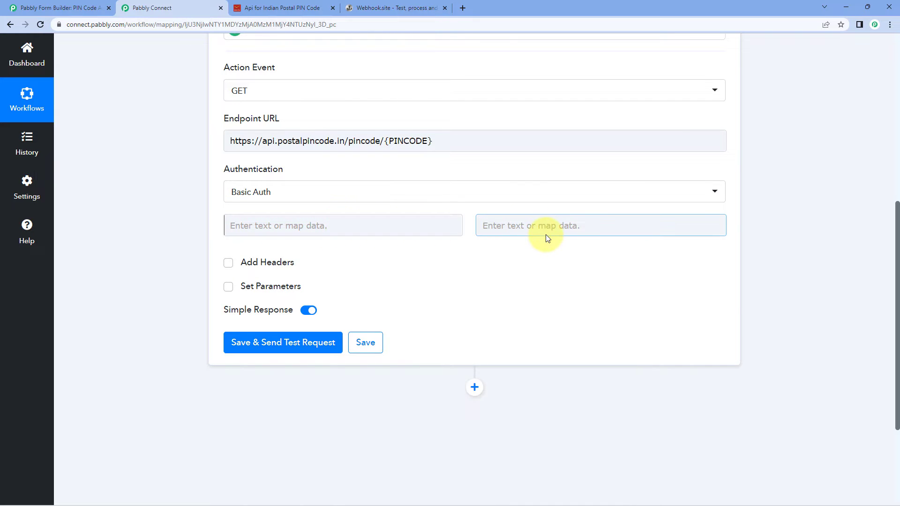
left_click(322, 191)
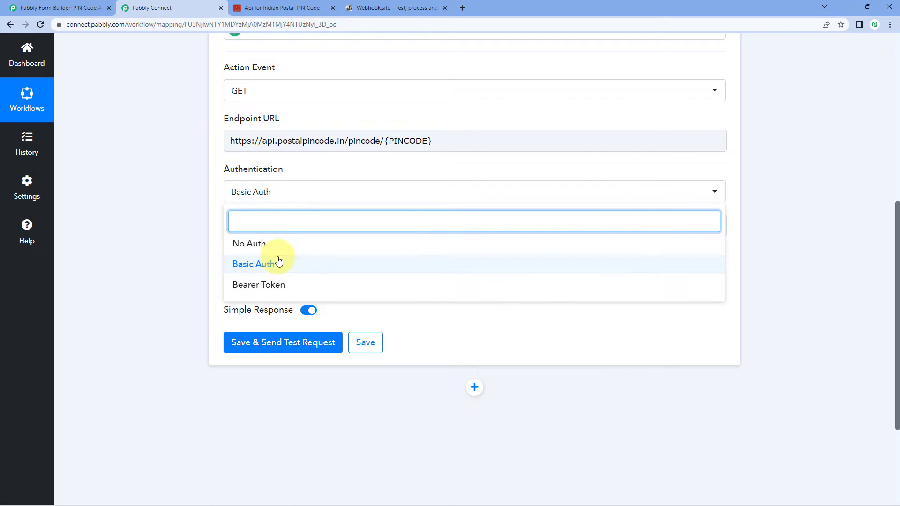
left_click(287, 286)
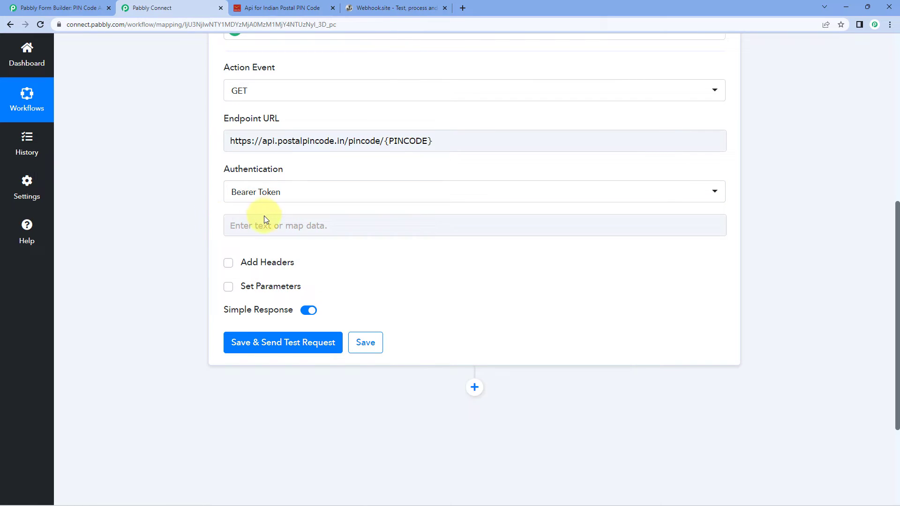
Step: Set the API action's authentication to No Auth
left_click(294, 210)
left_click(298, 193)
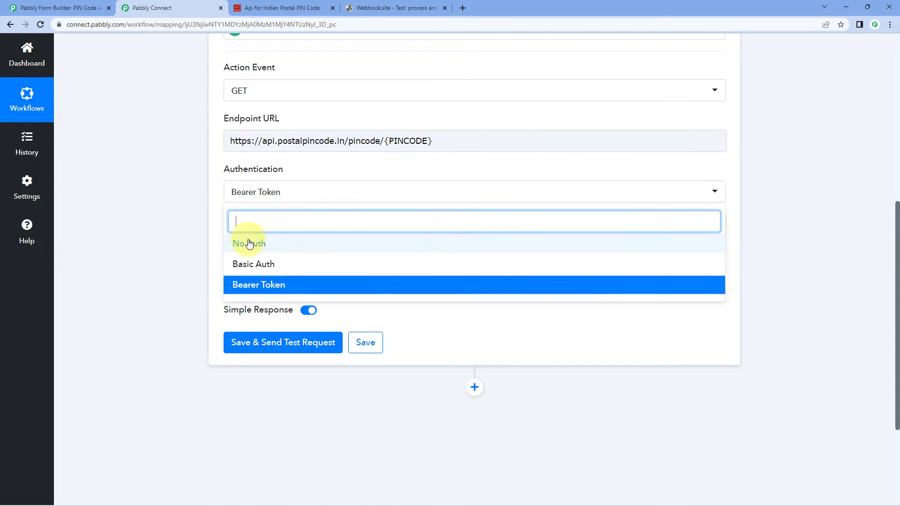
left_click(249, 243)
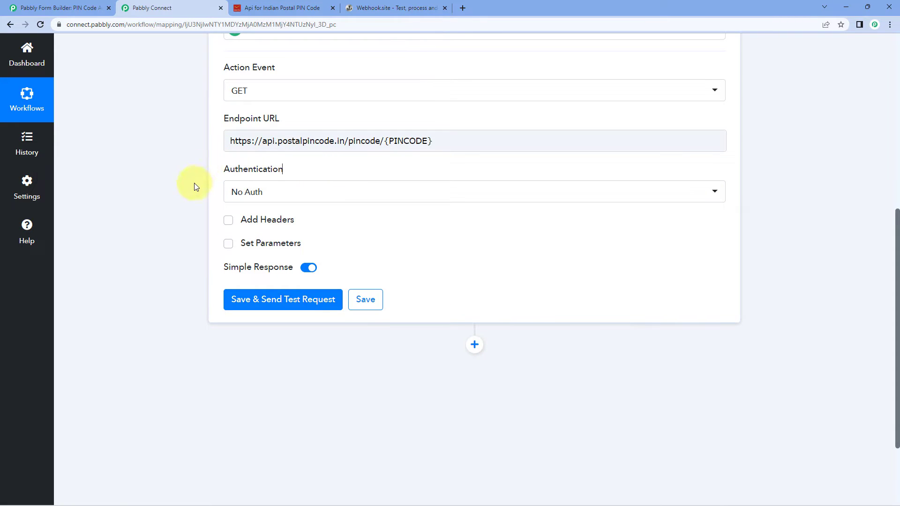
left_click(268, 189)
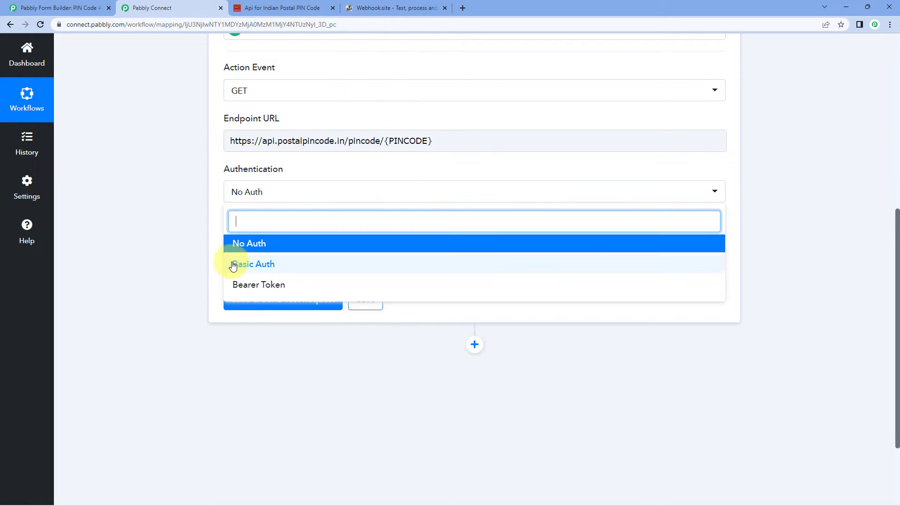
left_click(298, 192)
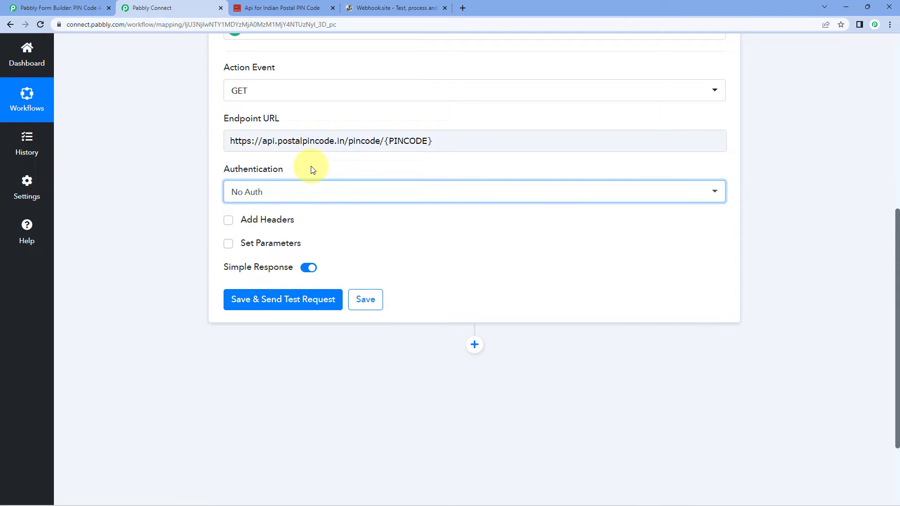
scroll(313, 169, "up", 1)
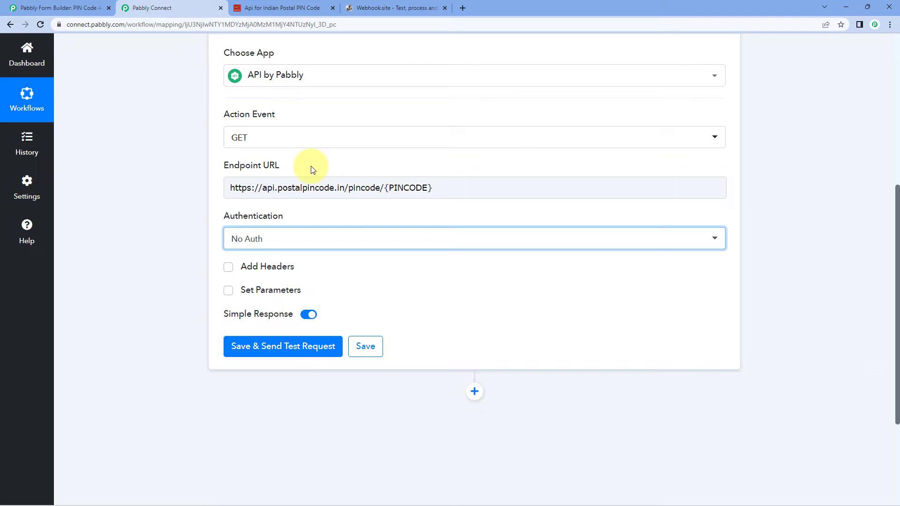
left_click(301, 216)
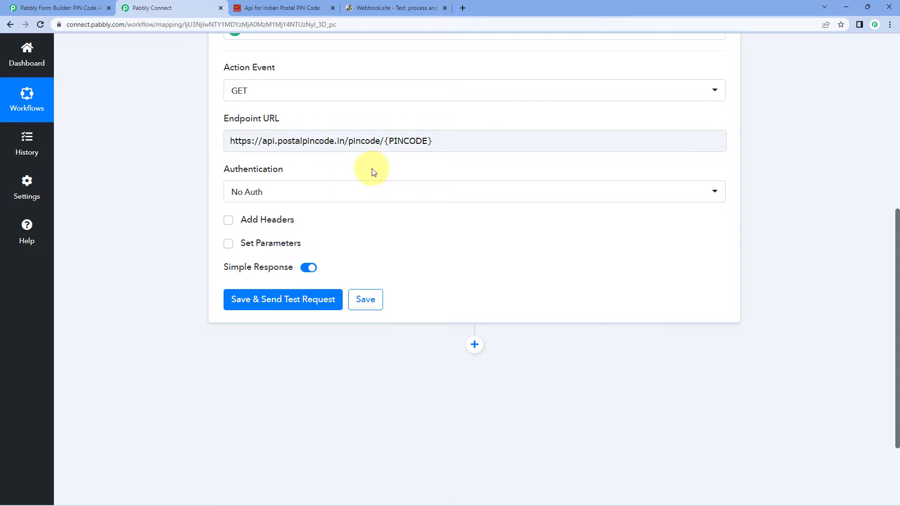
Step: Enable Add Headers on the API action and add two extra label and value rows
left_click(229, 222)
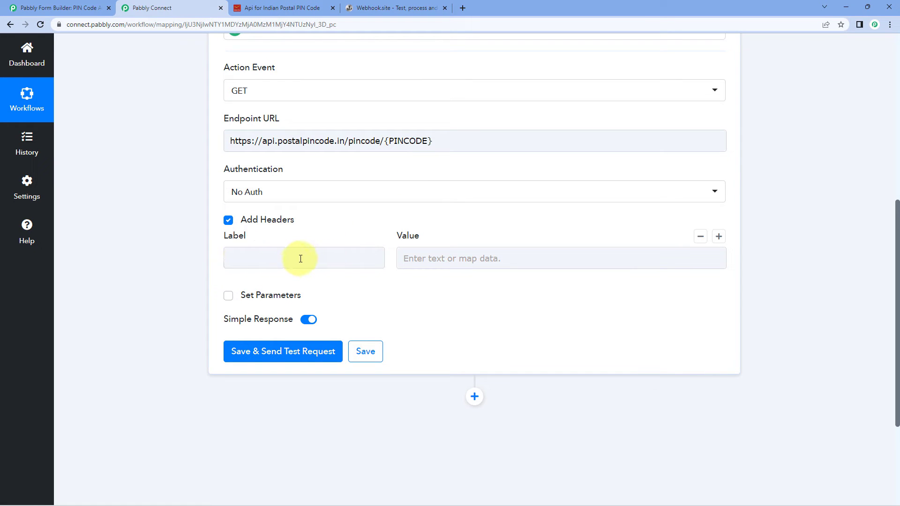
left_click(233, 259)
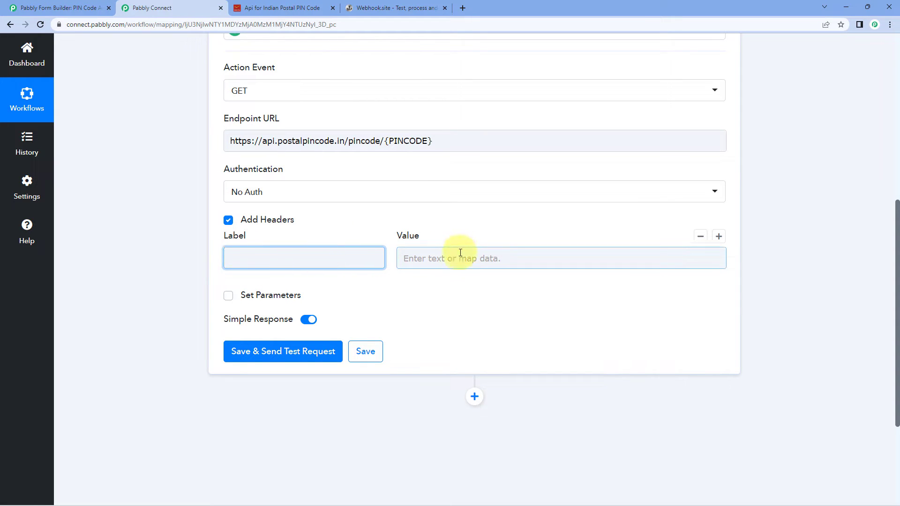
left_click(477, 259)
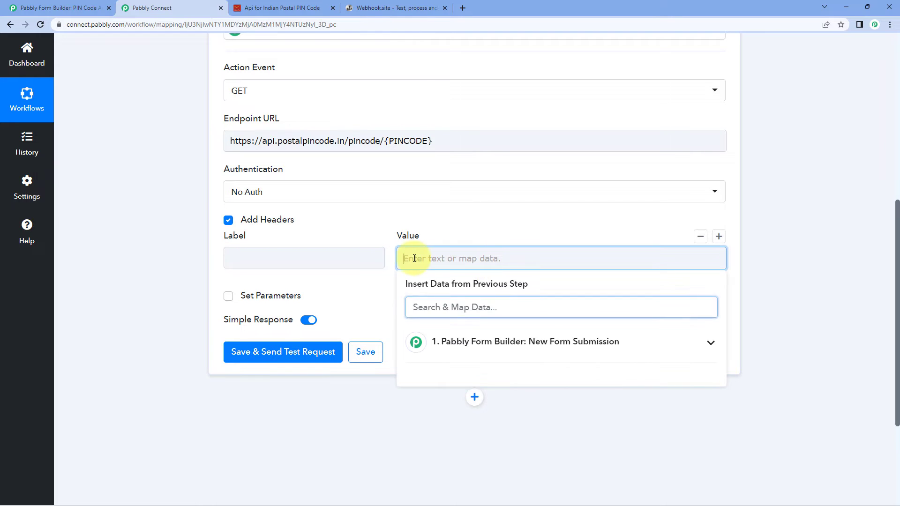
left_click(458, 235)
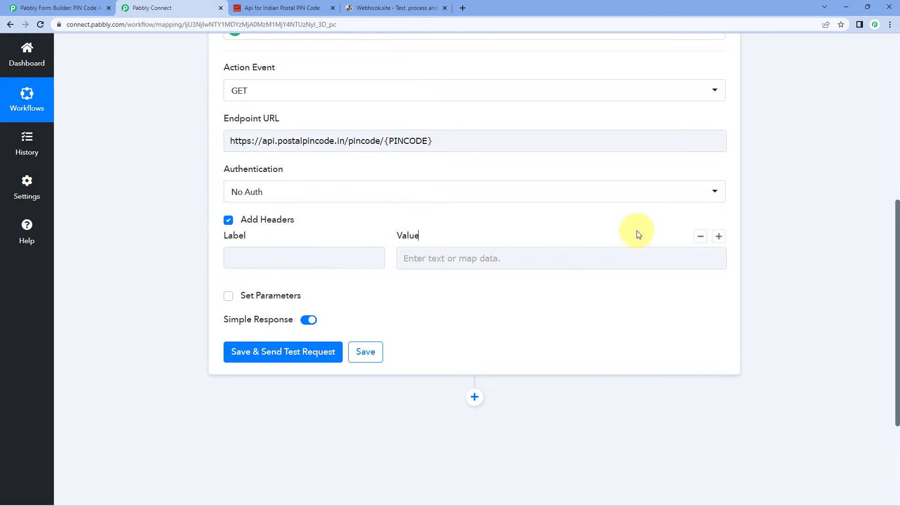
left_click(717, 237)
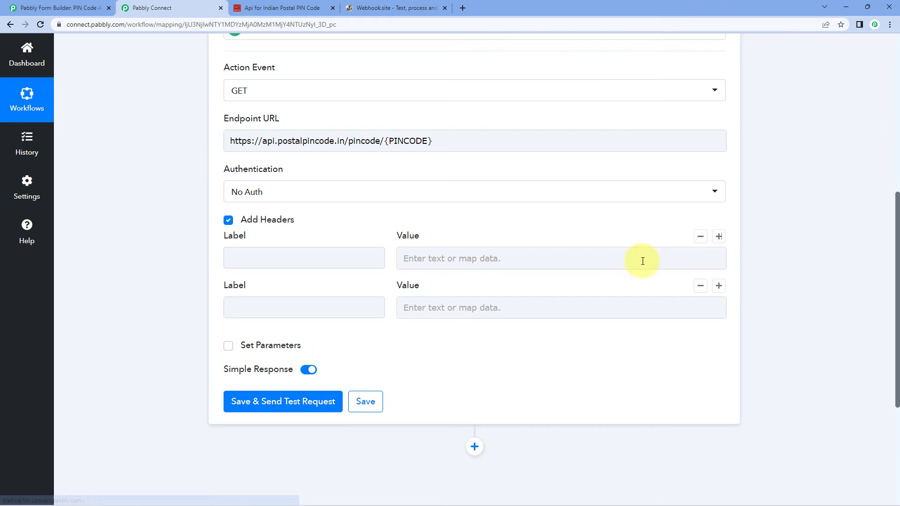
left_click(719, 286)
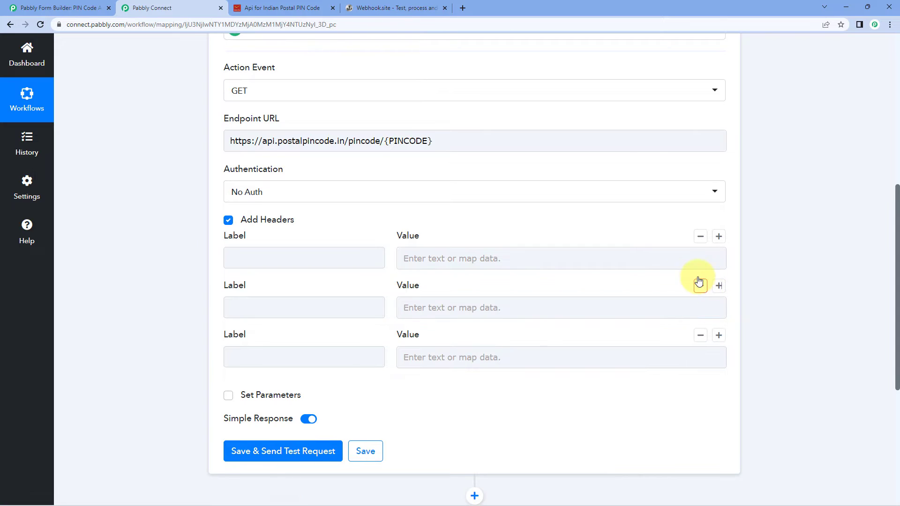
Step: Remove the two extra header rows and disable Add Headers on the API action
left_click(699, 287)
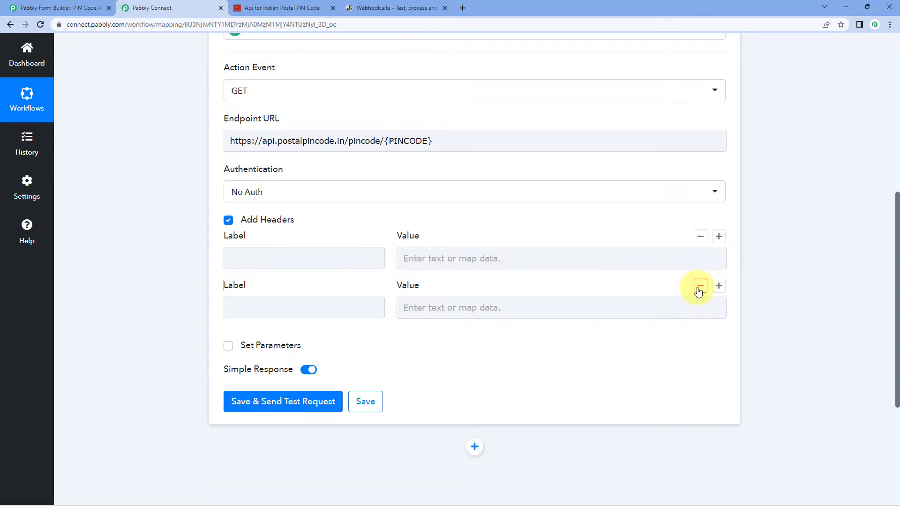
left_click(700, 286)
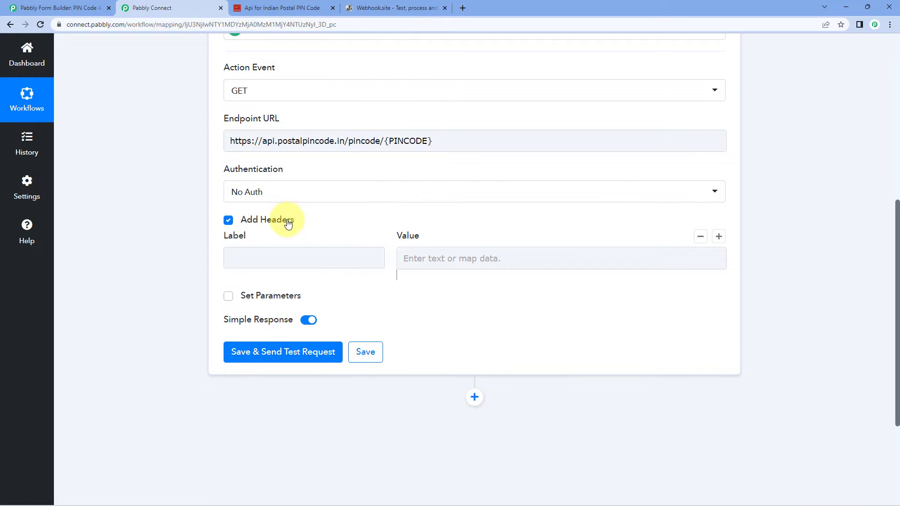
left_click(228, 221)
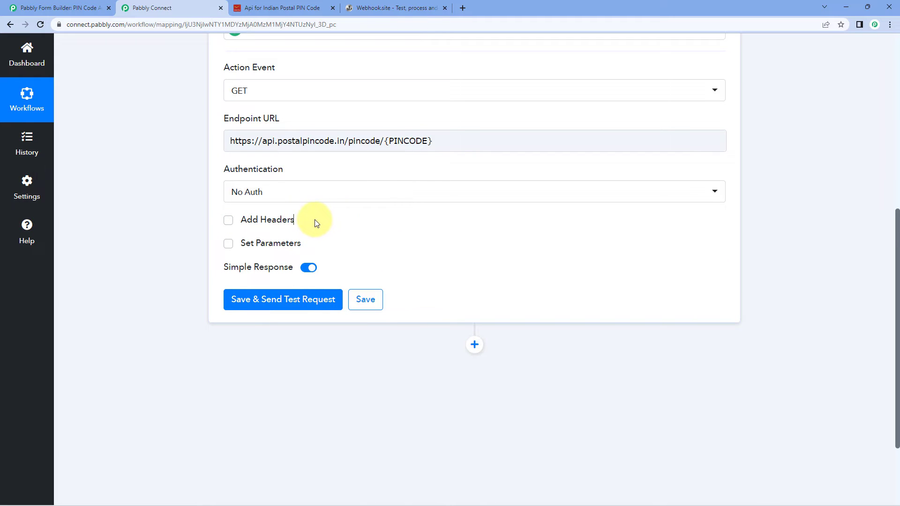
left_click(228, 220)
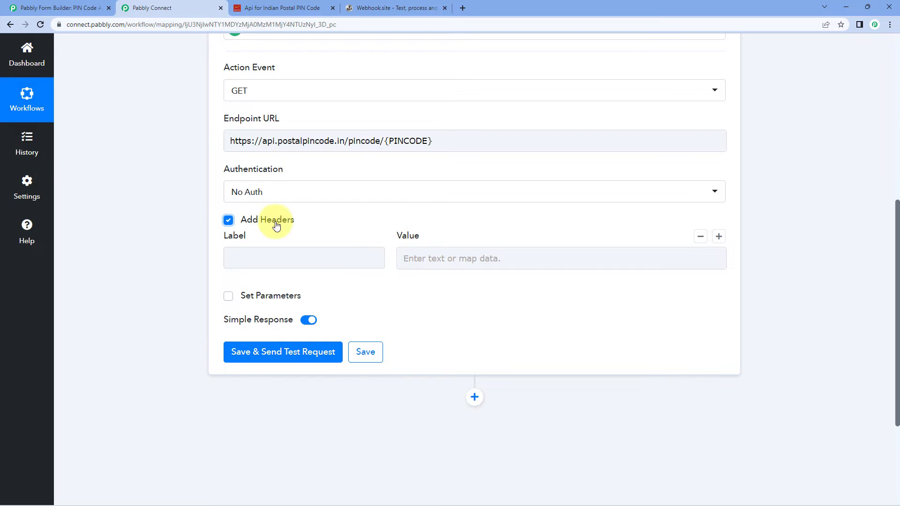
left_click(228, 220)
Step: Compare the PINCODE placeholder in the endpoint URL with the PIN code endpoint in the Postal PIN Code API documentation
scroll(203, 203, "up", 2)
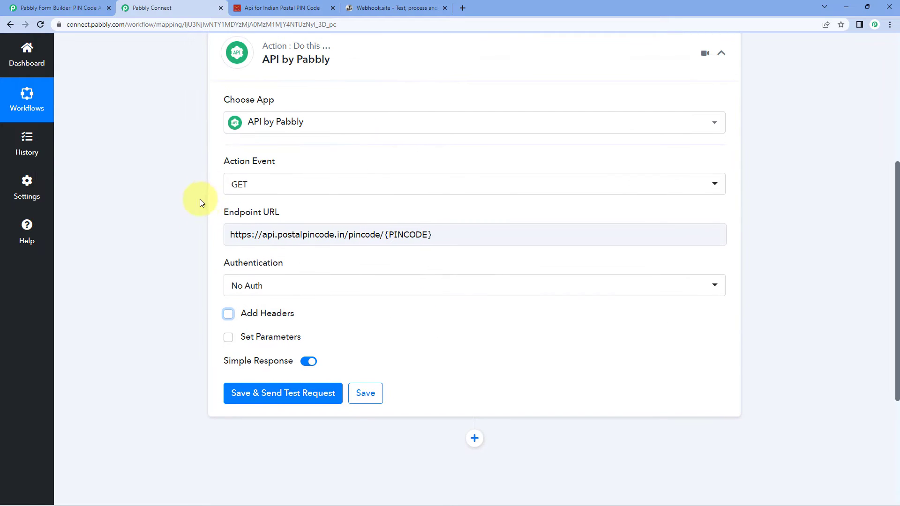
scroll(207, 281, "down", 1)
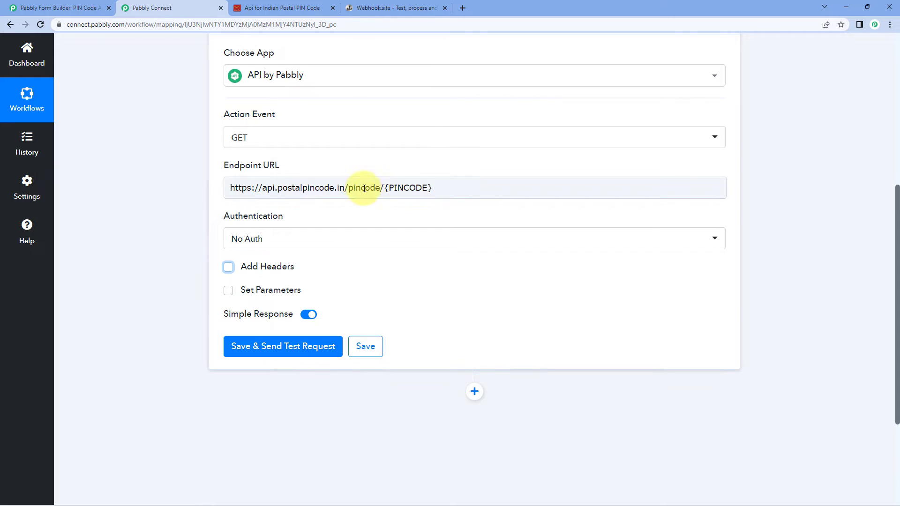
left_click(404, 188)
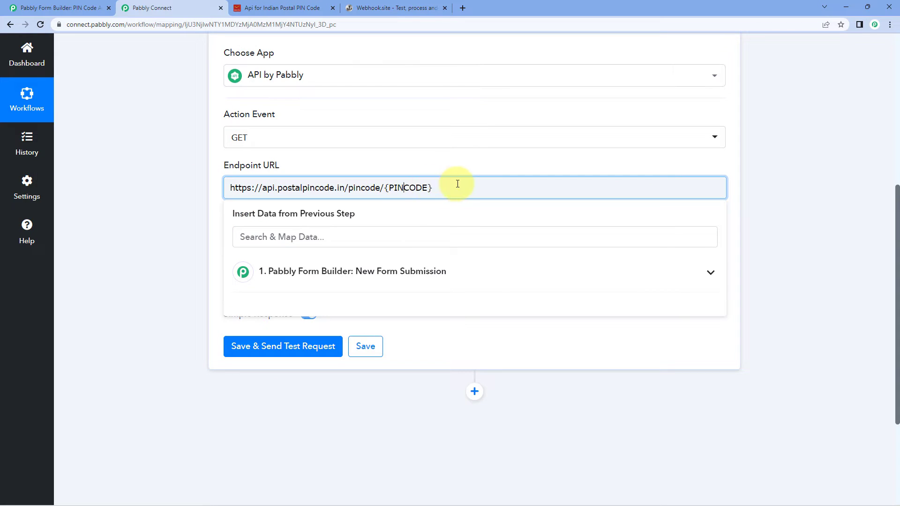
left_click(281, 8)
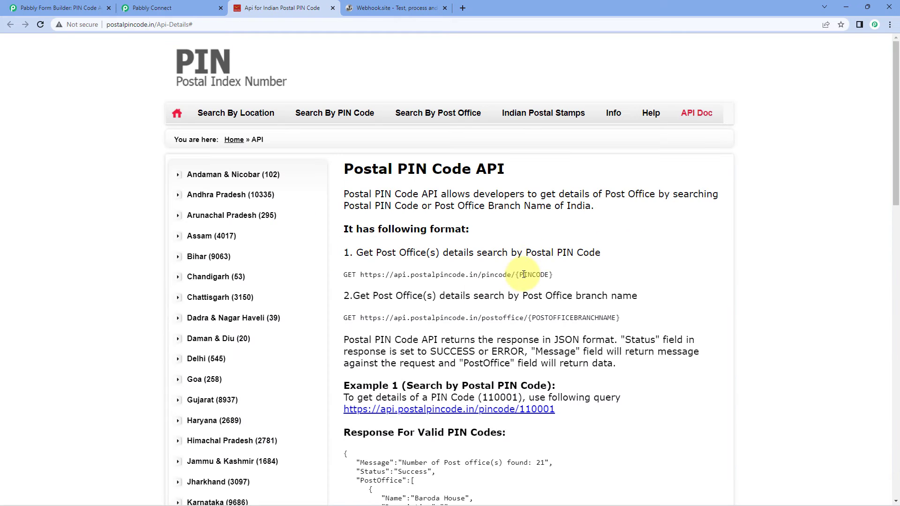
left_click_drag(520, 276, 560, 277)
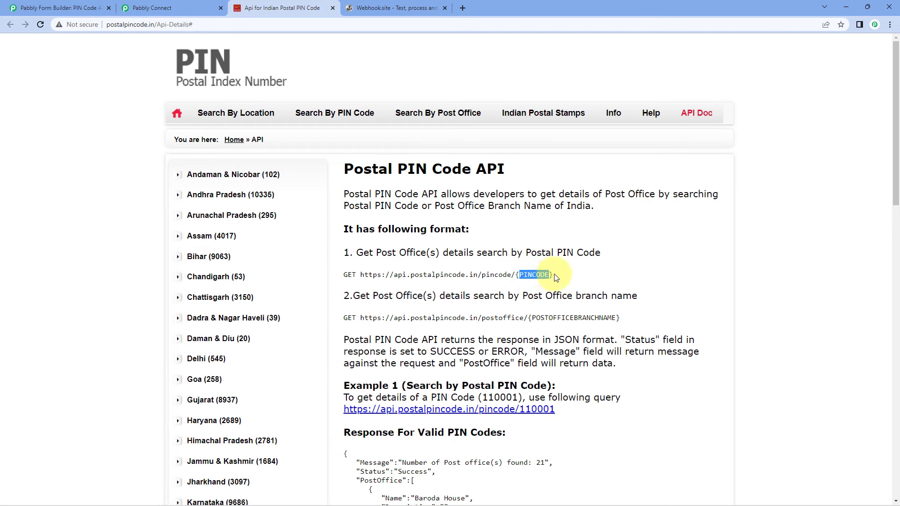
left_click(199, 9)
left_click_drag(388, 187, 428, 187)
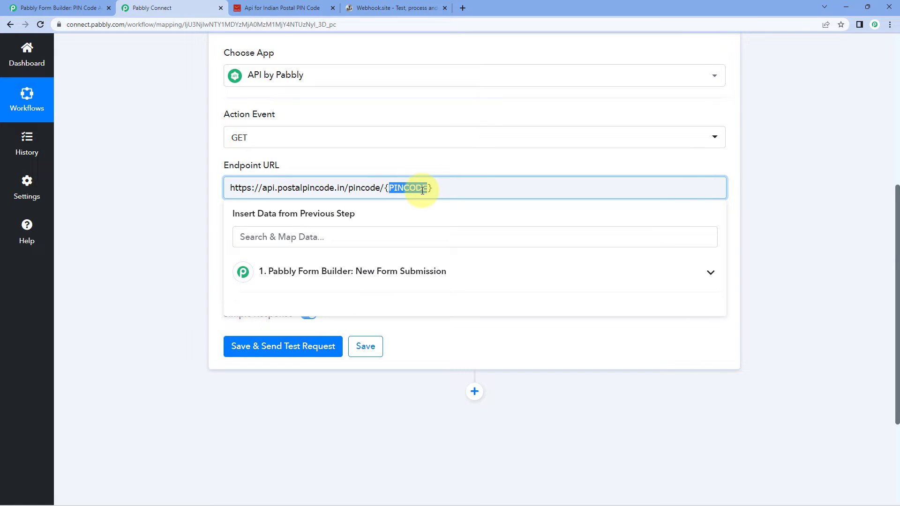
left_click(328, 168)
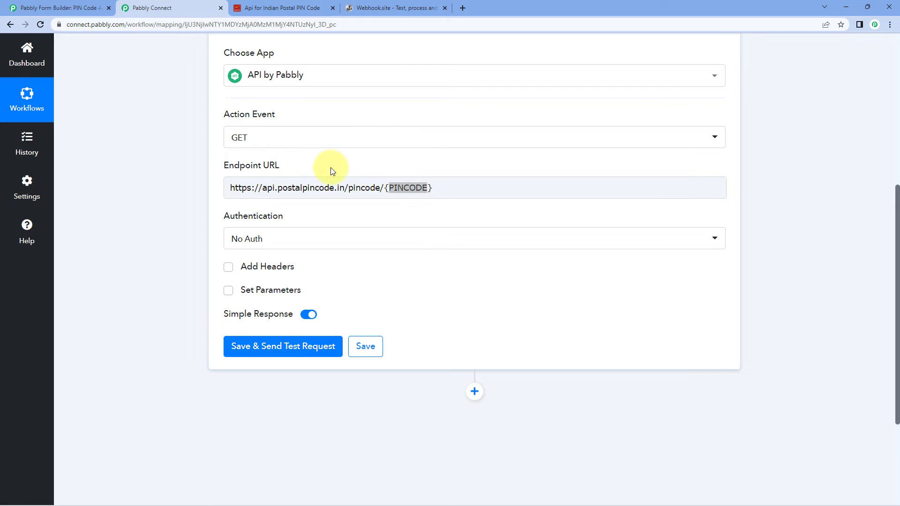
Step: Examine the form trigger's captured response for its PIN Code field, and view the PIN Code Address form in Pabbly Form Builder
scroll(330, 175, "up", 9)
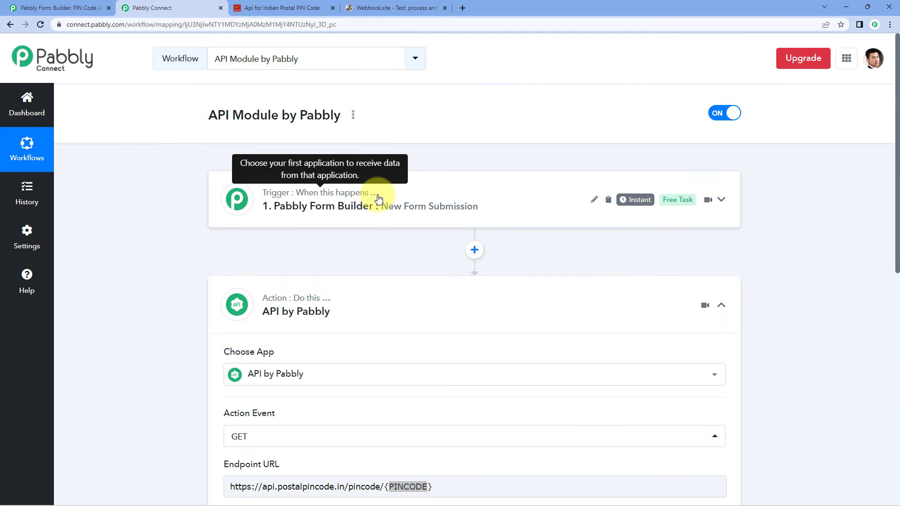
scroll(380, 218, "down", 5)
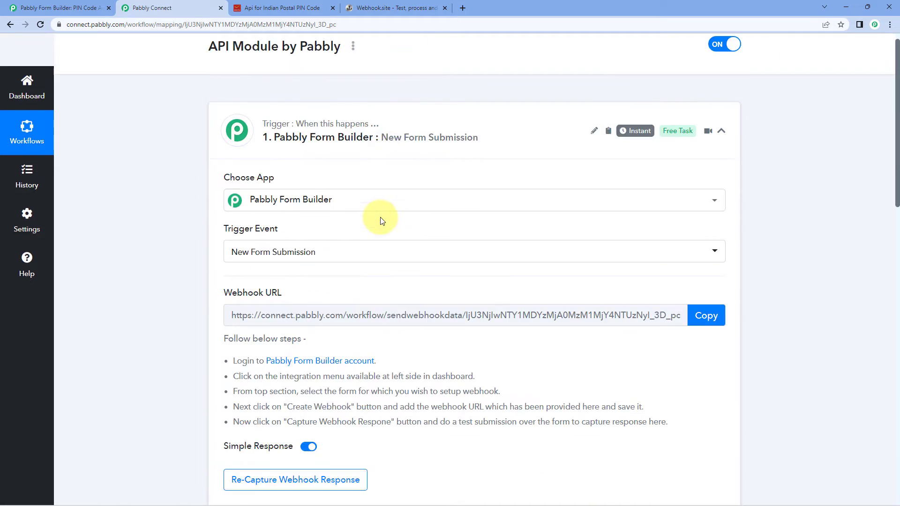
scroll(187, 215, "down", 3)
left_click(238, 208)
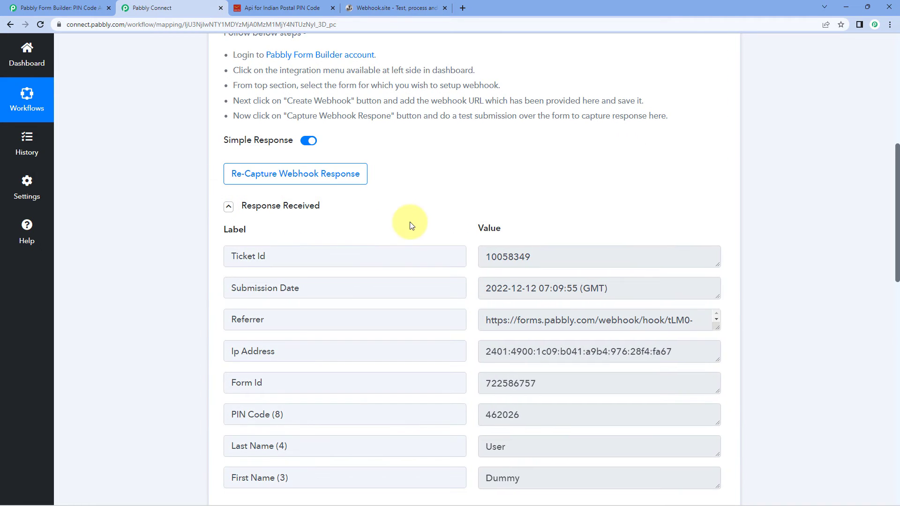
scroll(422, 216, "down", 2)
scroll(432, 208, "down", 2)
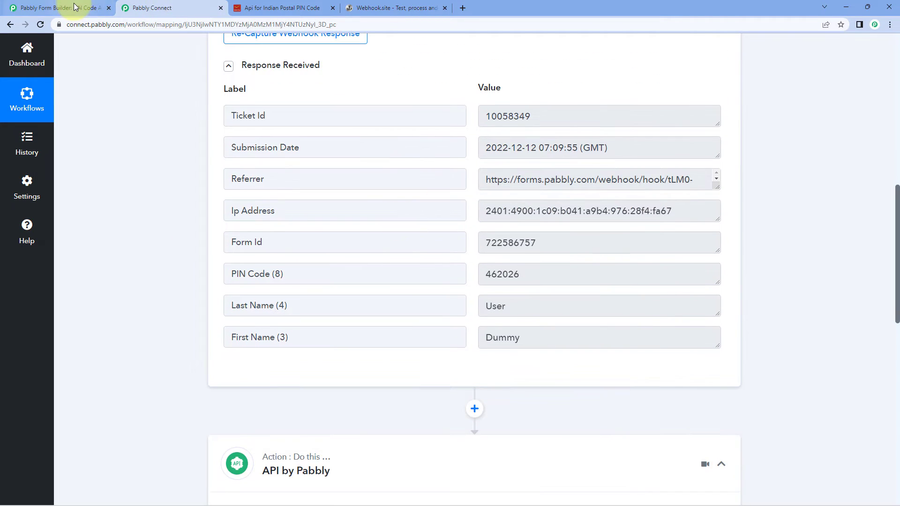
left_click(65, 8)
scroll(394, 237, "down", 1)
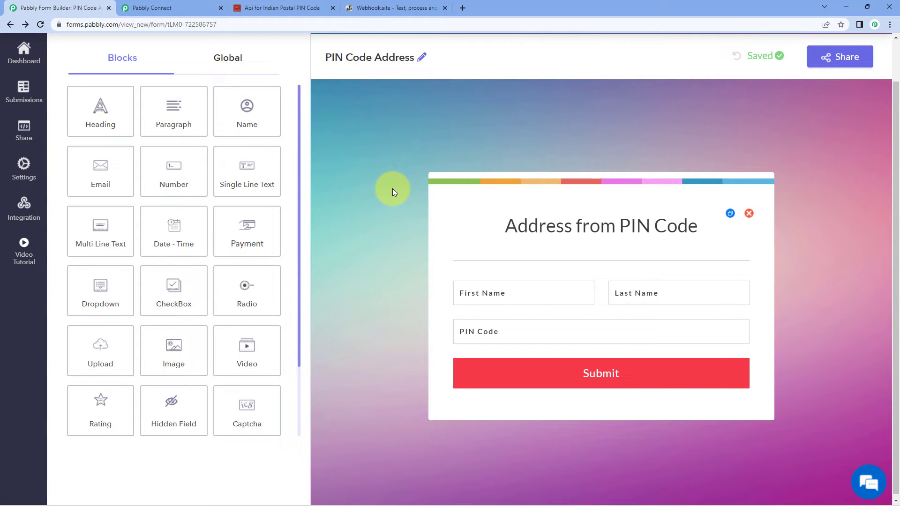
Step: Return to the Pabbly Connect workflow and examine the PIN Code field and its value in the form trigger's captured response
left_click(174, 5)
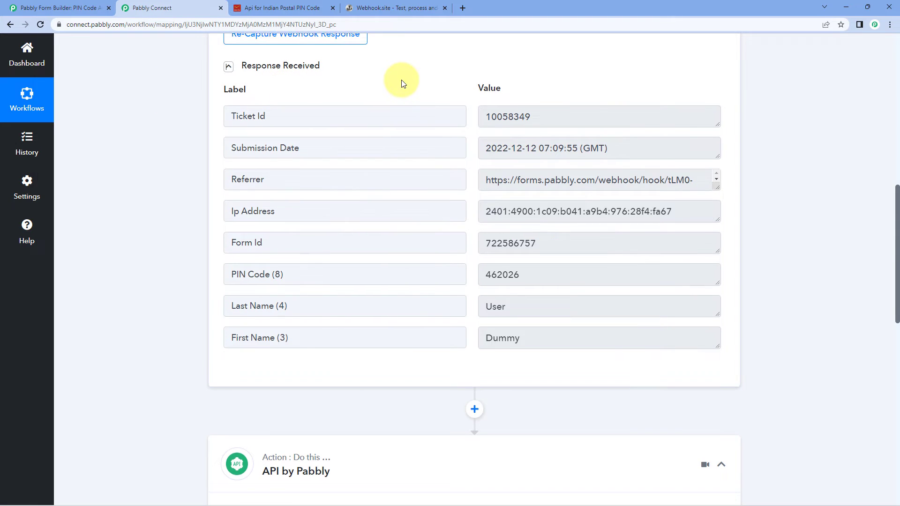
scroll(436, 103, "up", 3)
scroll(516, 282, "down", 4)
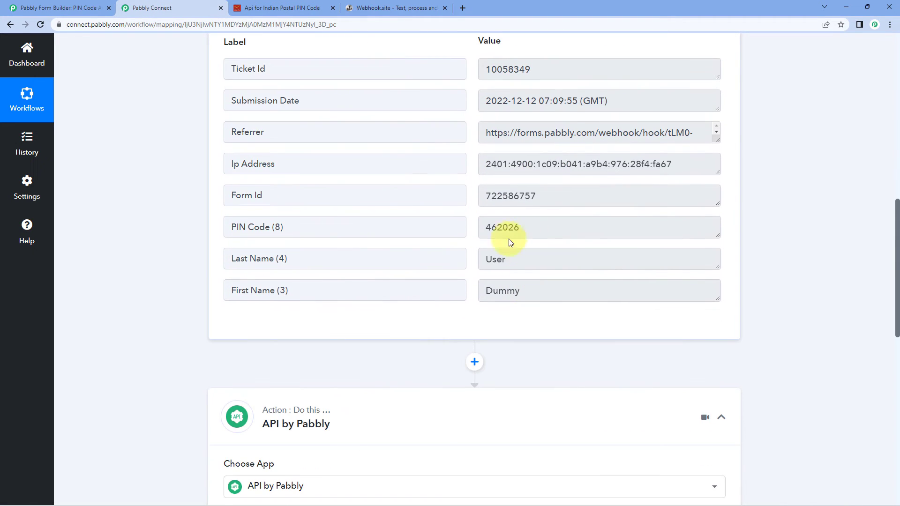
left_click(550, 228)
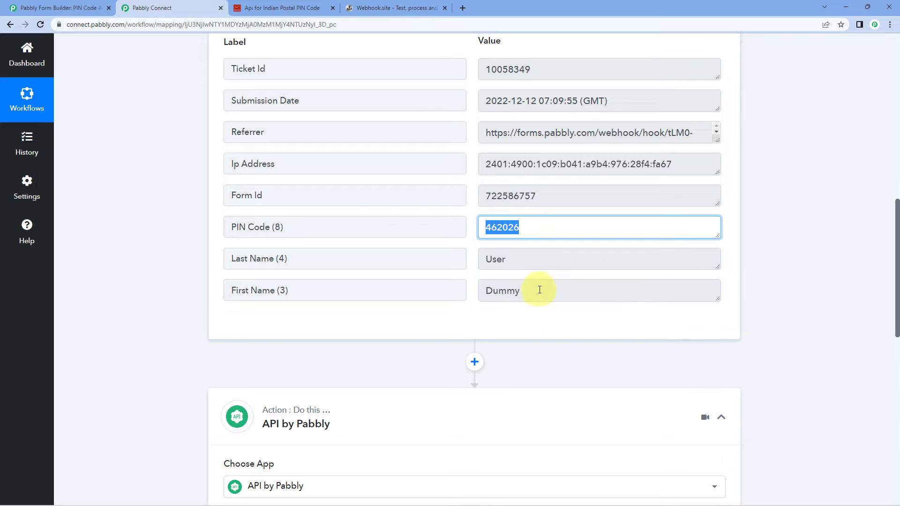
left_click(539, 288)
left_click(483, 261)
left_click(481, 228)
left_click(465, 227)
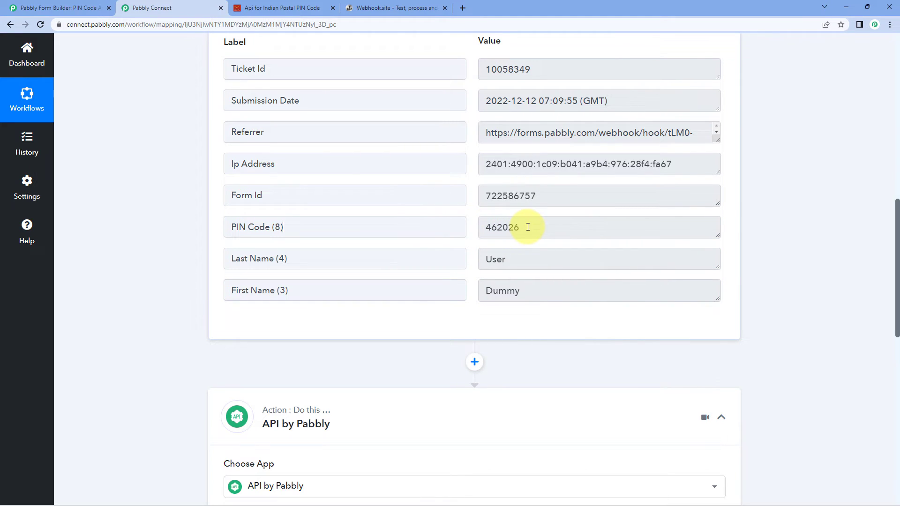
left_click(528, 227)
left_click(467, 227)
scroll(494, 183, "down", 2)
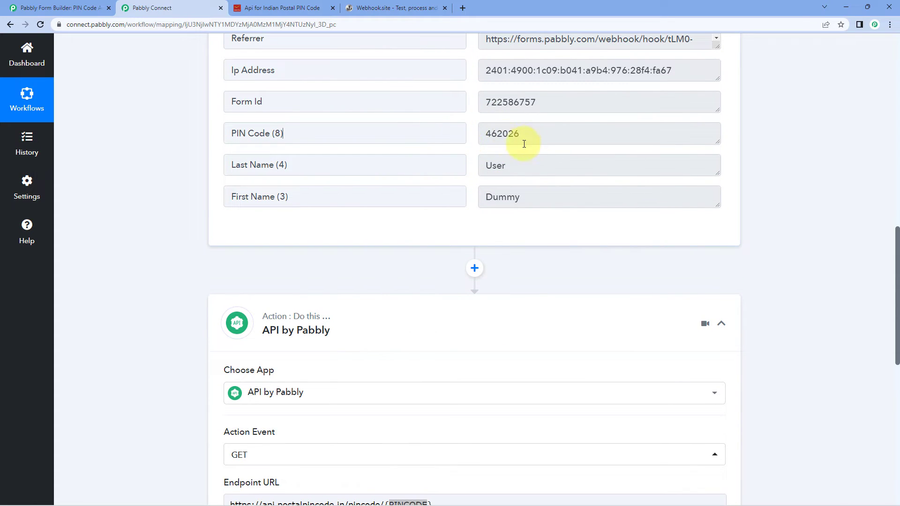
scroll(328, 170, "down", 2)
scroll(407, 174, "down", 3)
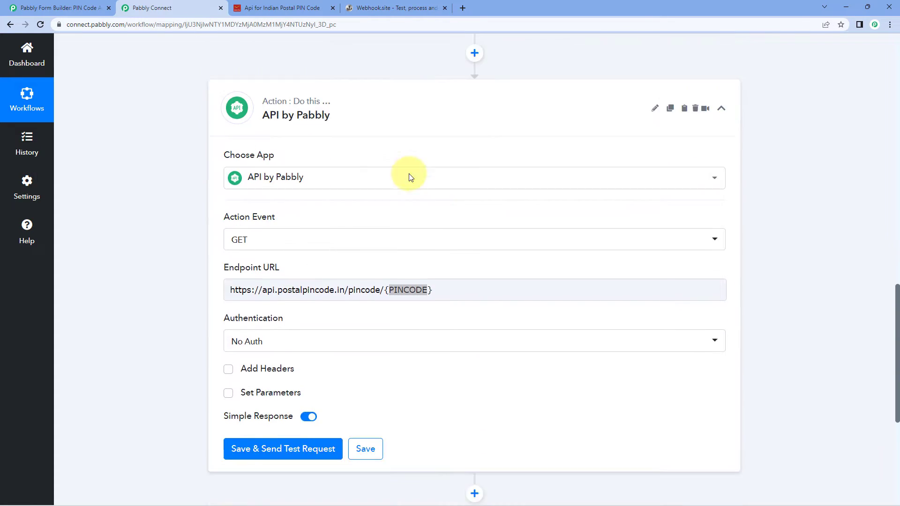
Step: Wrap the PINCODE placeholder at the end of the endpoint URL in double curly braces, as {{PINCODE}}
scroll(434, 205, "down", 1)
double_click(412, 223)
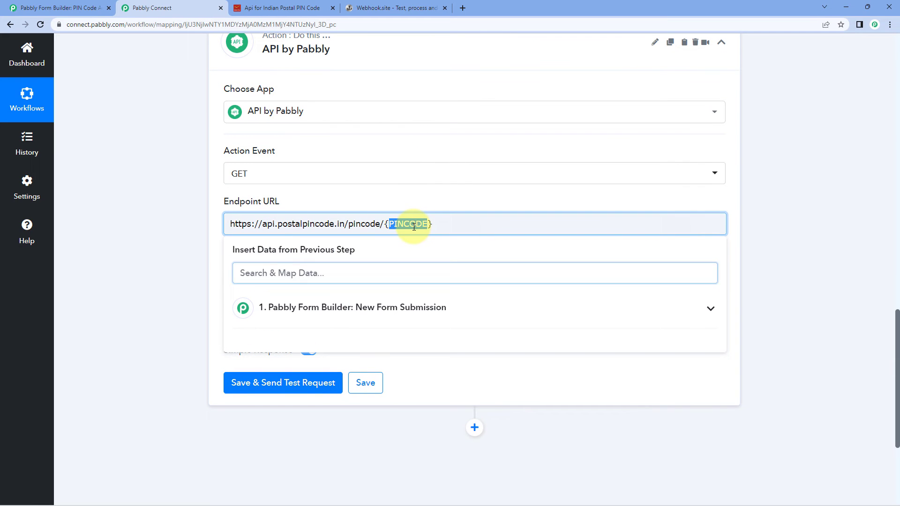
left_click(406, 201)
double_click(420, 224)
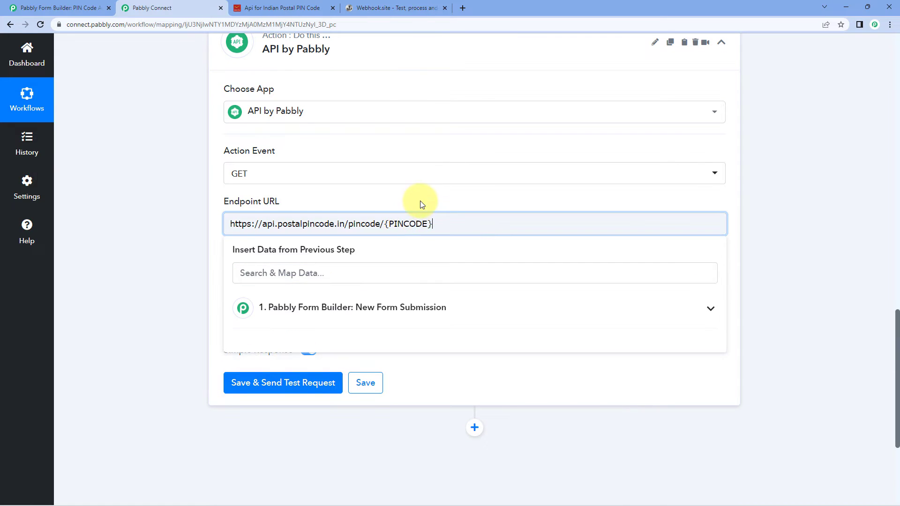
left_click(364, 203)
left_click(390, 225)
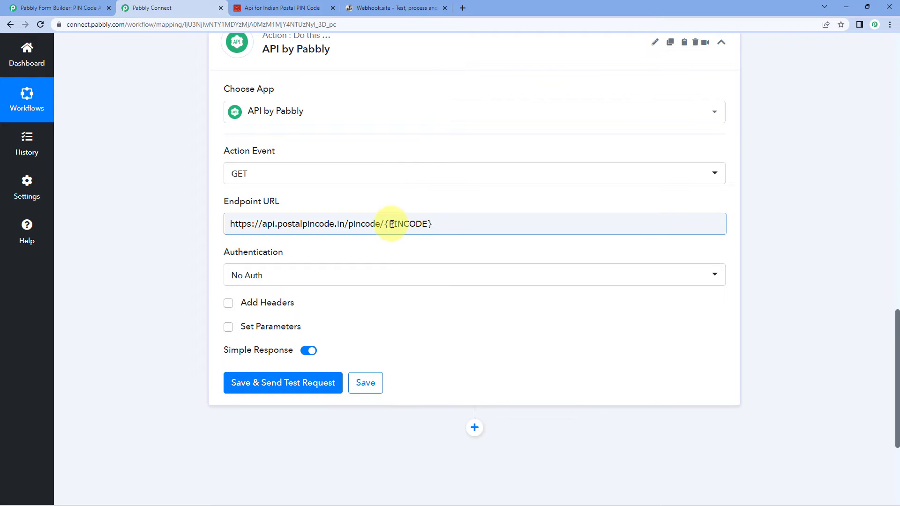
left_click_drag(392, 224, 429, 224)
left_click(441, 223)
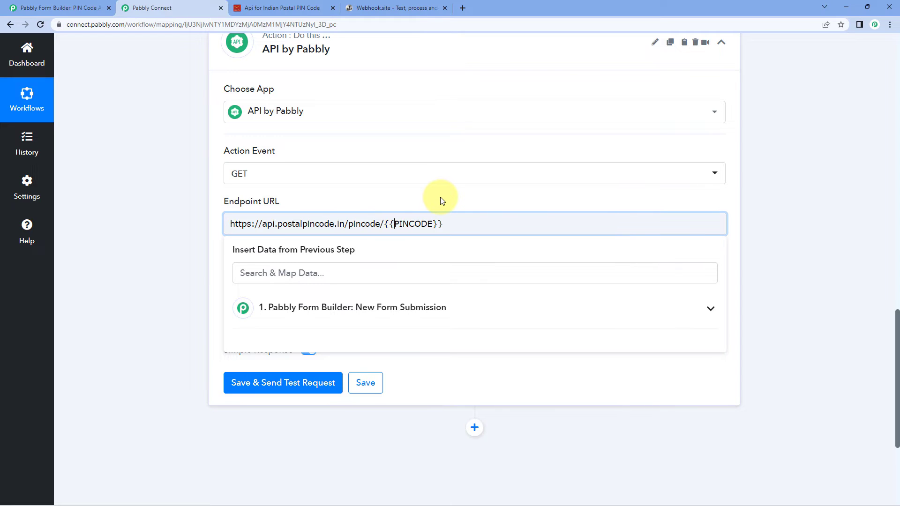
left_click(442, 200)
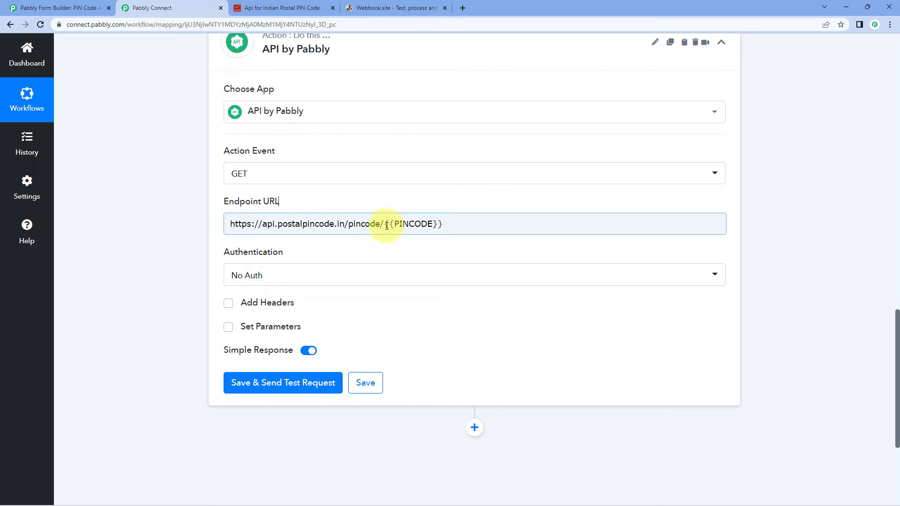
left_click(386, 225)
left_click_drag(444, 224, 432, 224)
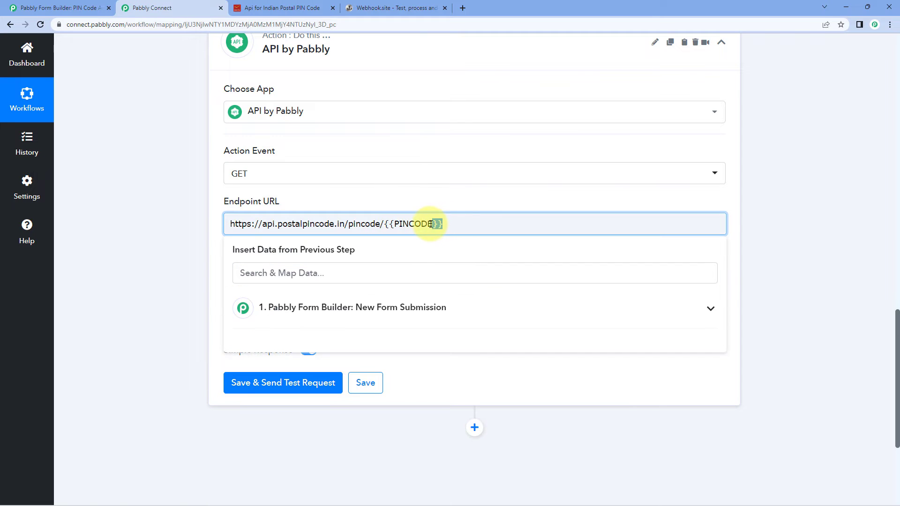
left_click(429, 209)
left_click(438, 227)
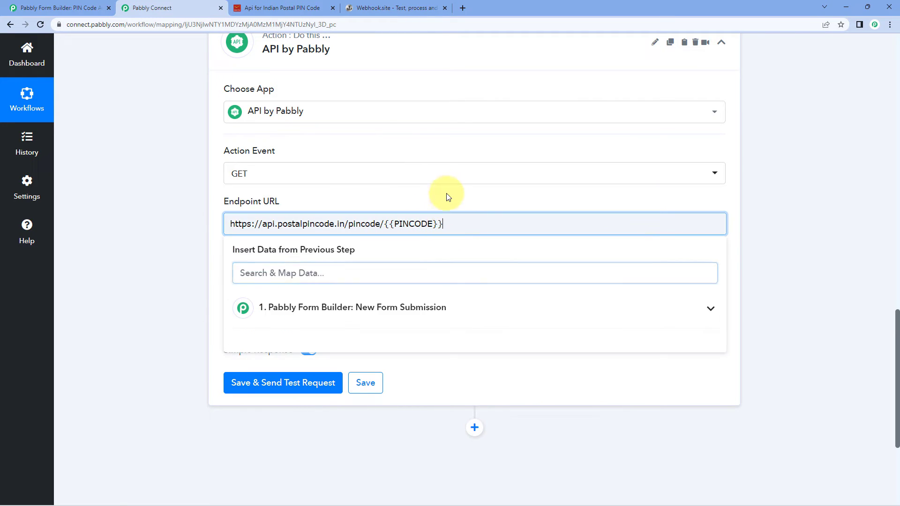
left_click(446, 207)
left_click(449, 218)
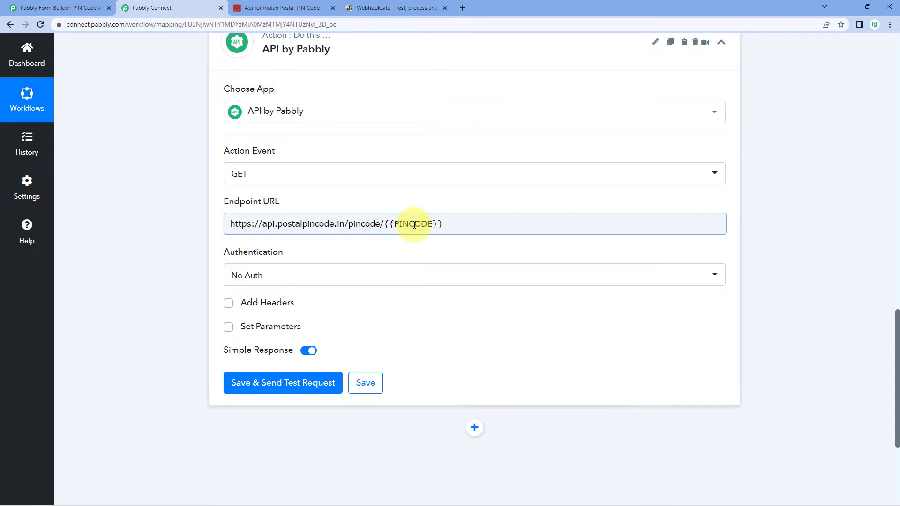
Step: Enable Set Parameters on the API action and copy PINCODE from the endpoint URL into the parameter's label
mouse_move(242, 328)
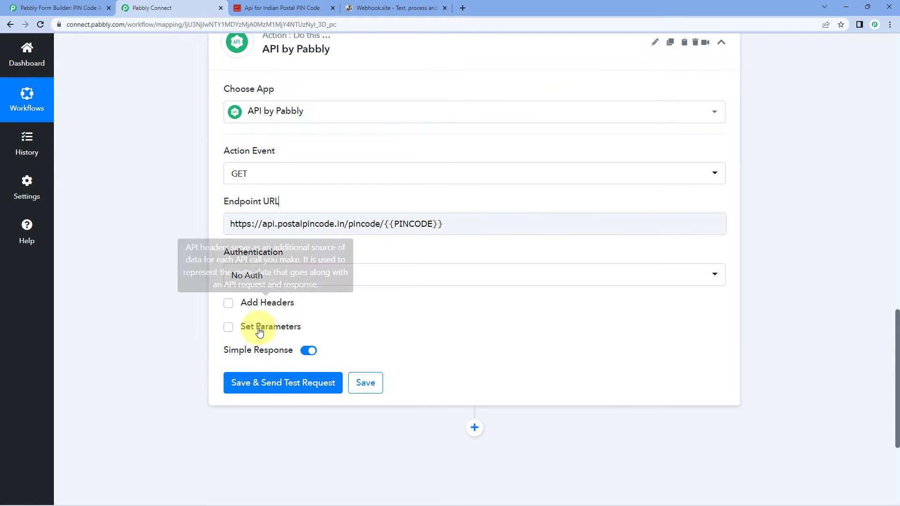
left_click(229, 333)
scroll(194, 305, "down", 1)
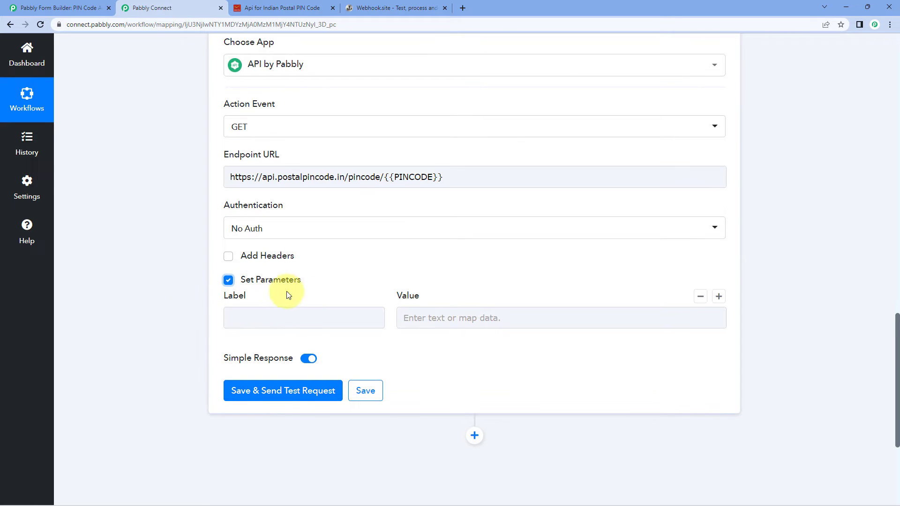
double_click(415, 177)
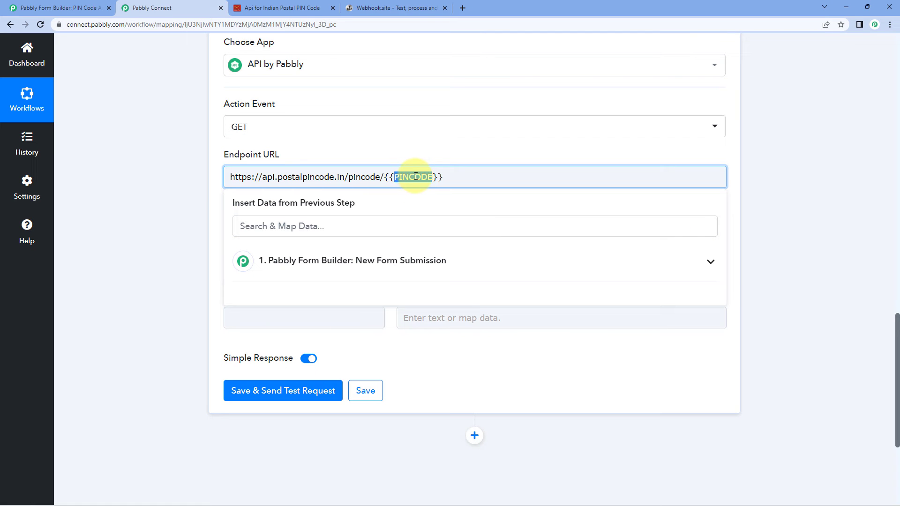
right_click(415, 177)
left_click(429, 215)
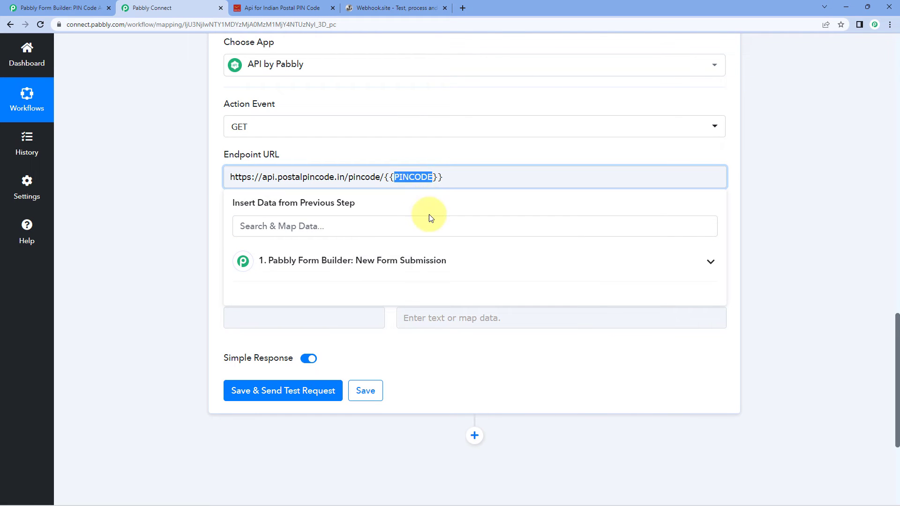
left_click(414, 160)
left_click(252, 317)
right_click(257, 314)
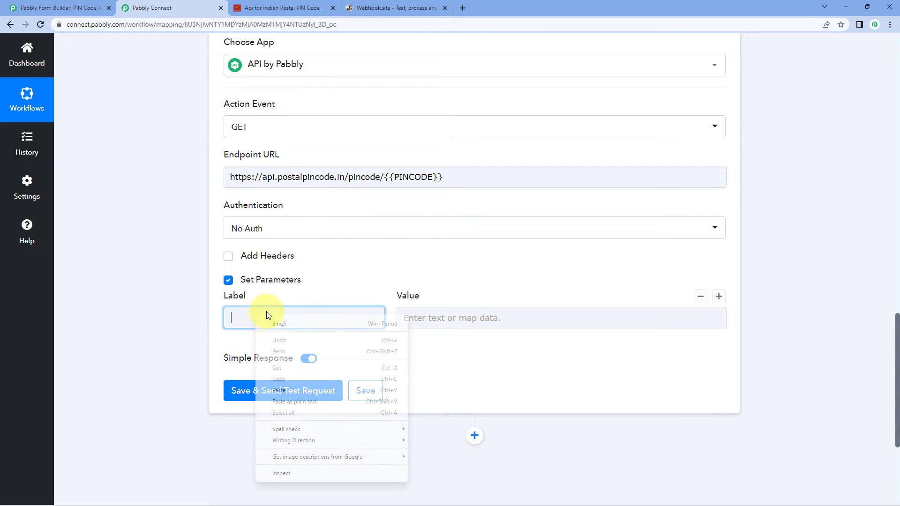
left_click(280, 390)
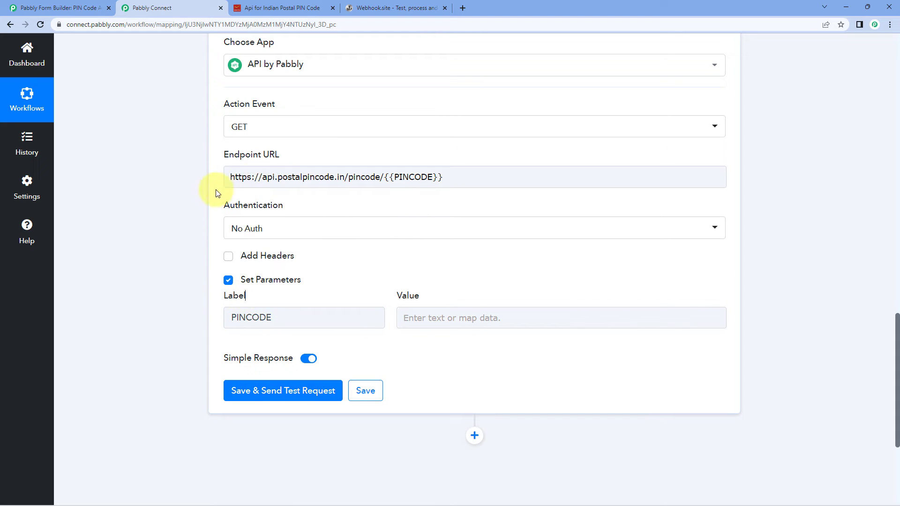
Step: Compare the endpoint URL's PINCODE placeholder with the PIN Code value in the form trigger's captured response
left_click(372, 175)
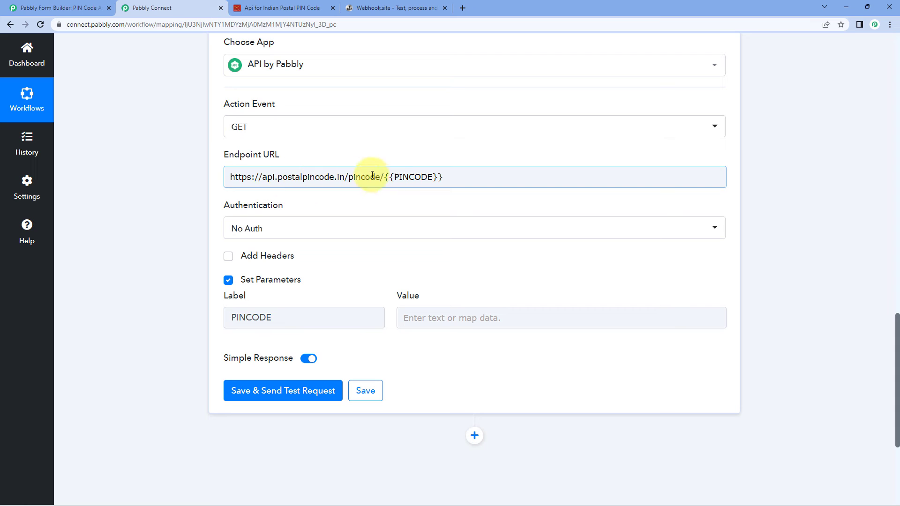
left_click(412, 176)
left_click(408, 158)
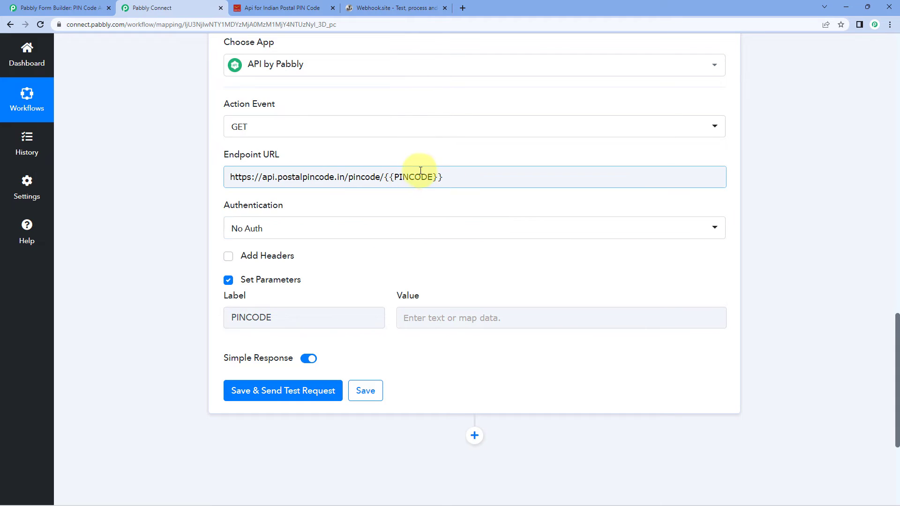
left_click(423, 318)
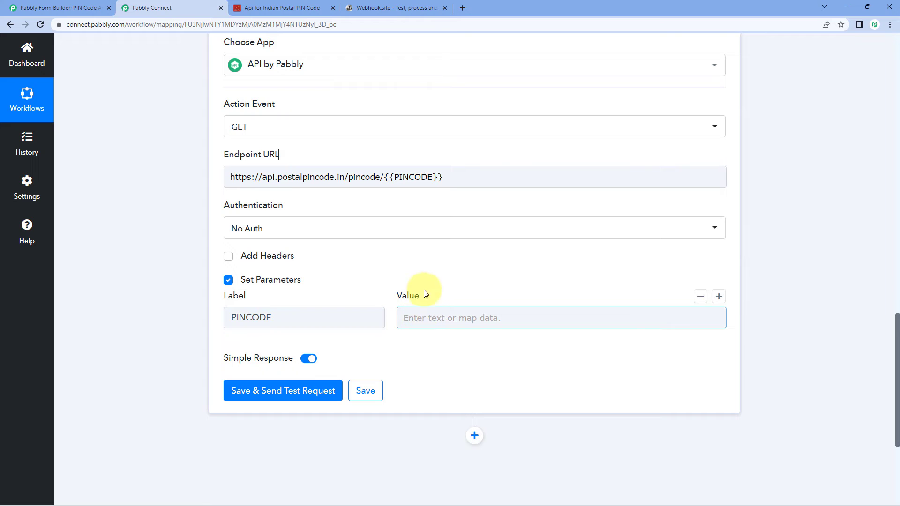
left_click(442, 294)
scroll(441, 290, "up", 10)
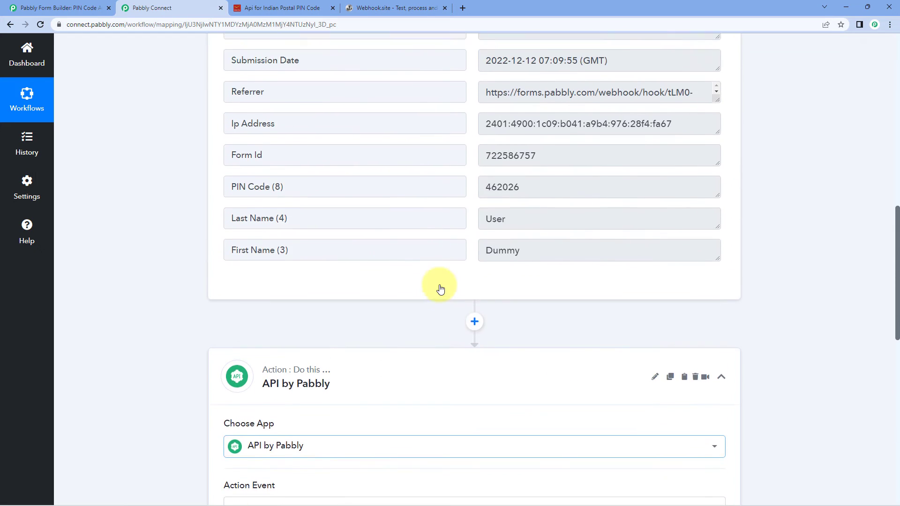
left_click_drag(518, 274, 474, 278)
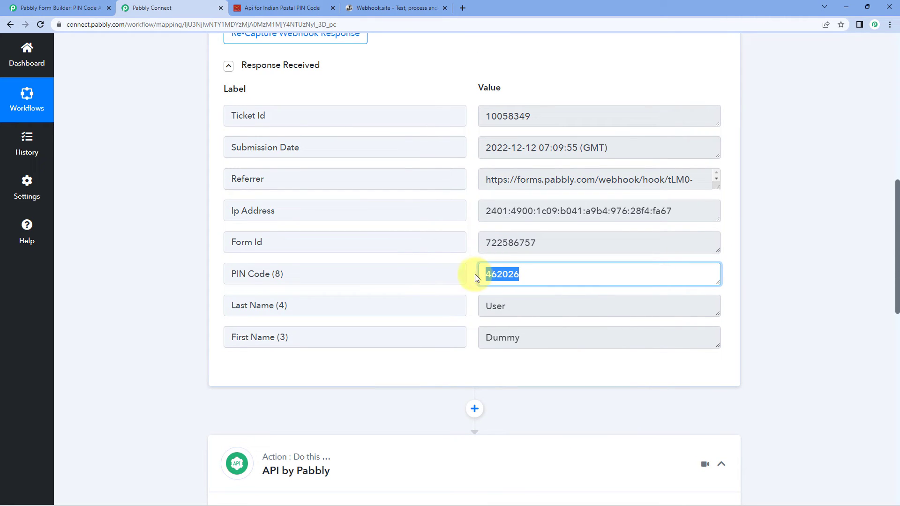
key("shift+Tab")
left_click_drag(536, 275, 476, 277)
left_click(153, 280)
scroll(195, 282, "down", 10)
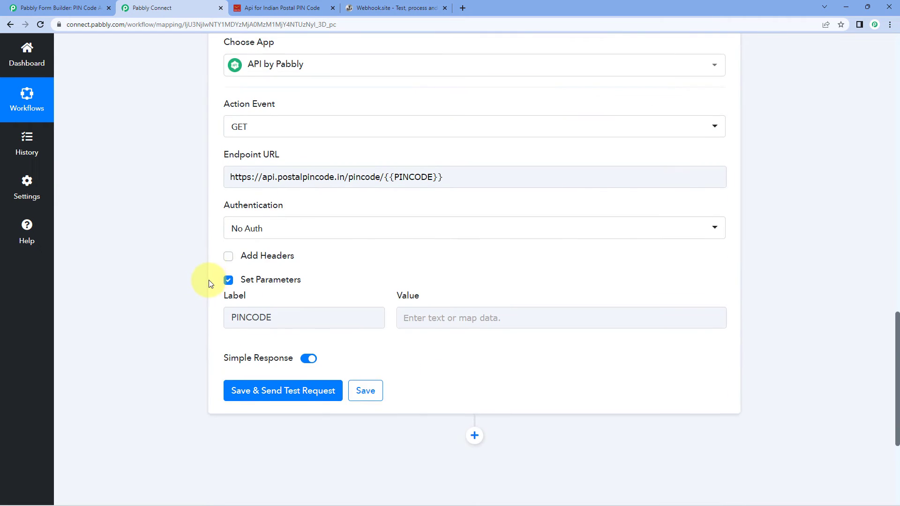
Step: Map the PIN Code (8) field from the Pabbly Form Builder submission as the PINCODE parameter's value
scroll(423, 211, "up", 2)
left_click(417, 270)
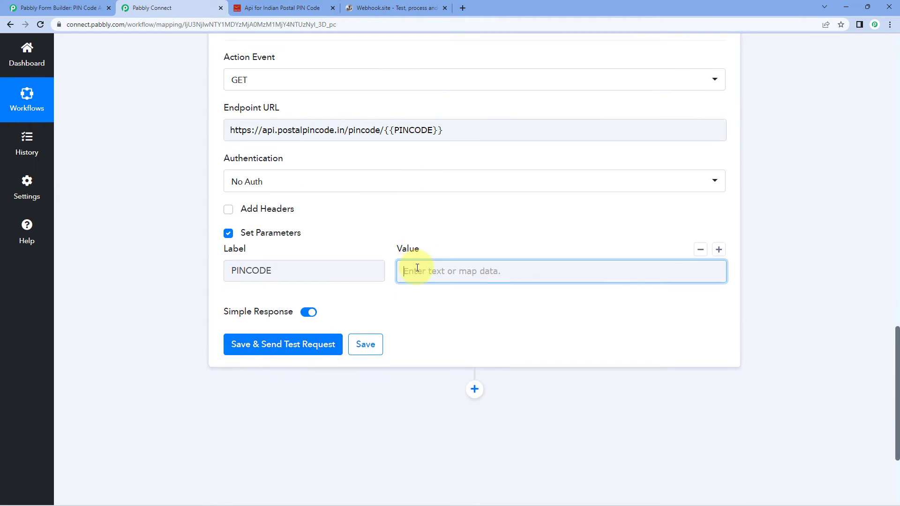
left_click(477, 358)
scroll(469, 364, "down", 1)
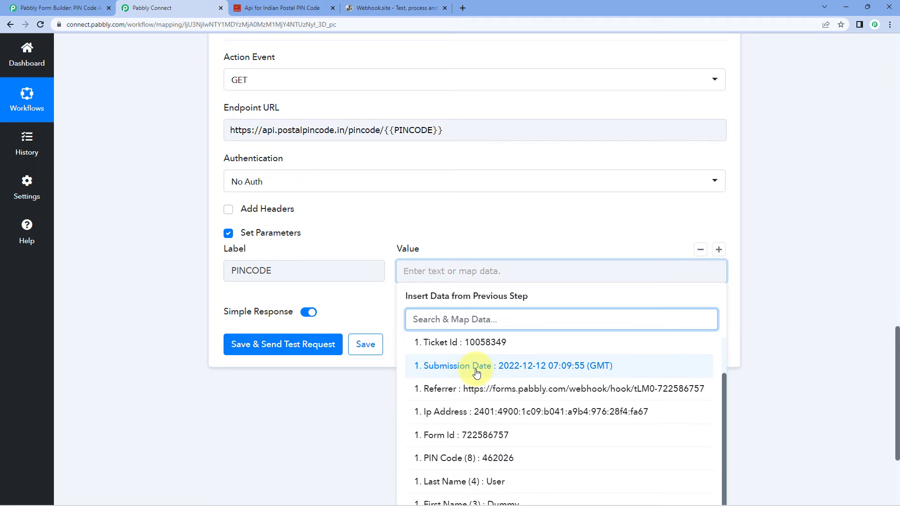
left_click(492, 463)
left_click(370, 239)
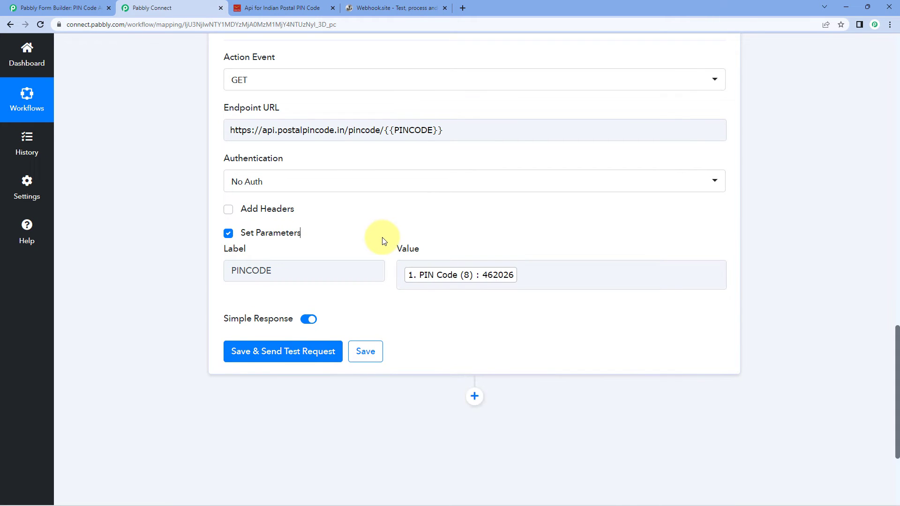
Step: Check the {{PINCODE}} placeholder in the endpoint URL against the PINCODE parameter's label and mapped value
scroll(366, 258, "up", 1)
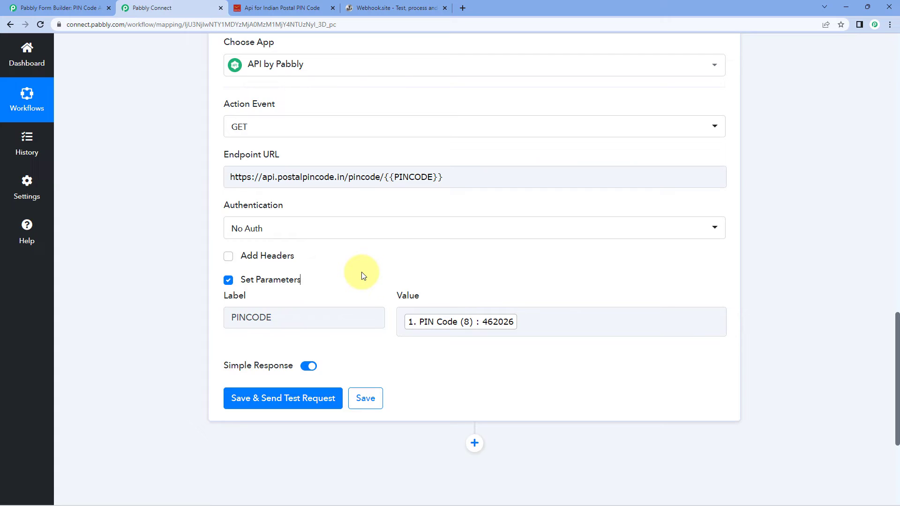
left_click(498, 324)
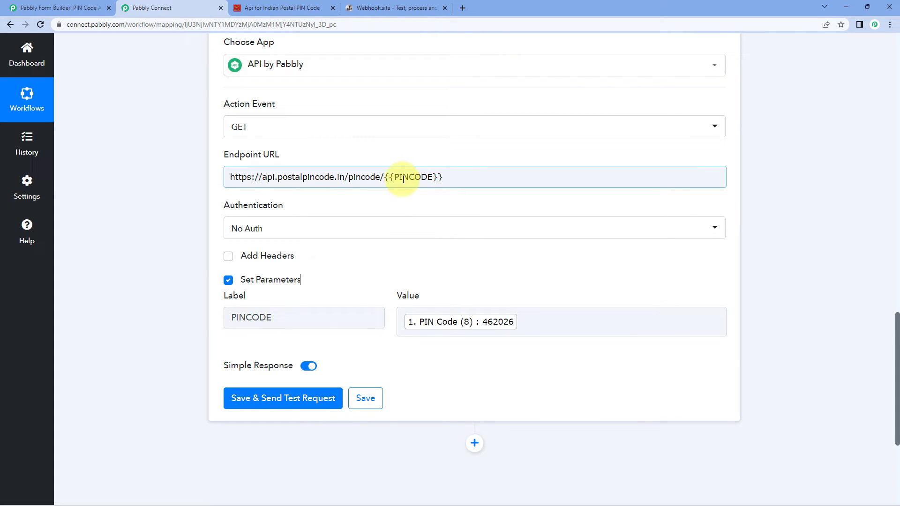
mouse_move(391, 178)
left_mouse_down()
mouse_move(439, 178)
mouse_move(387, 180)
left_mouse_up()
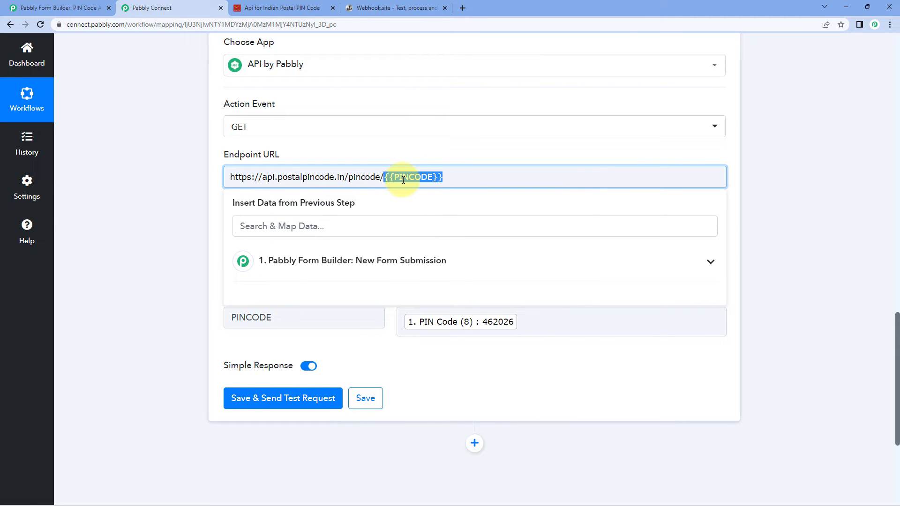
left_click(406, 178)
left_click(190, 212)
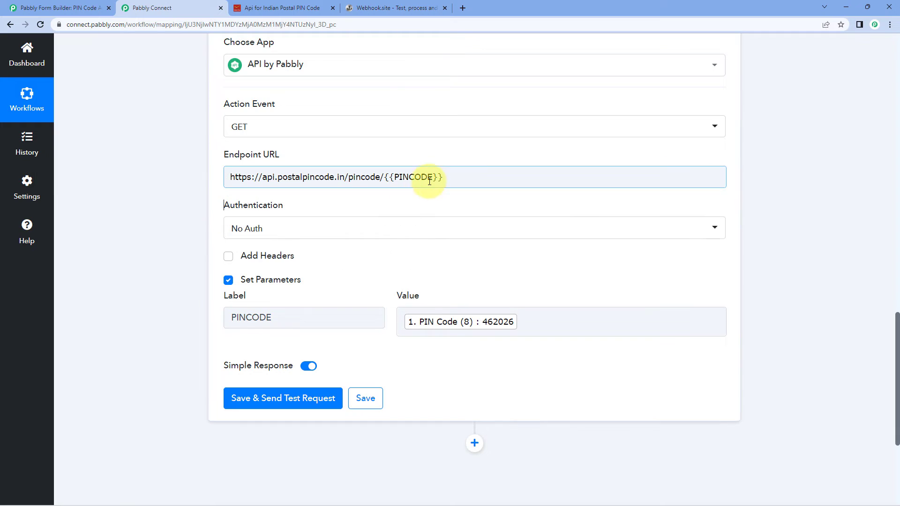
left_click(292, 318)
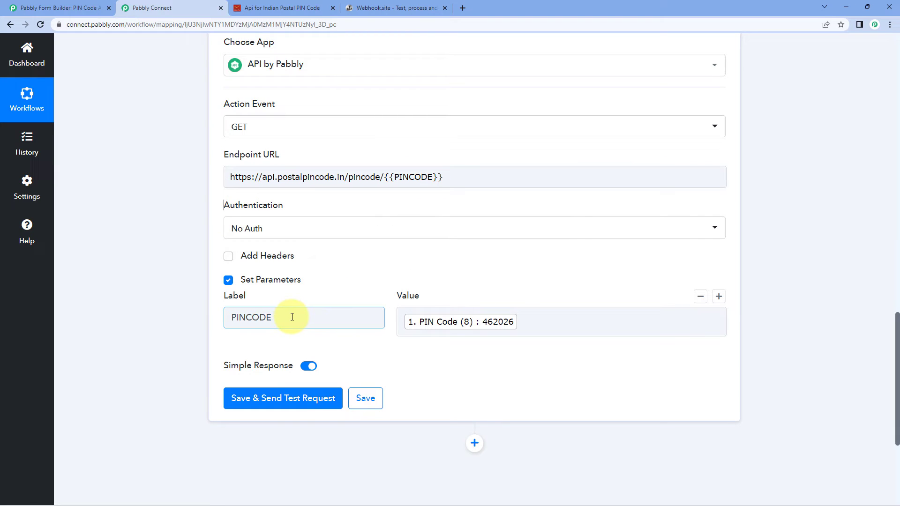
left_click_drag(292, 318, 225, 314)
left_click(477, 299)
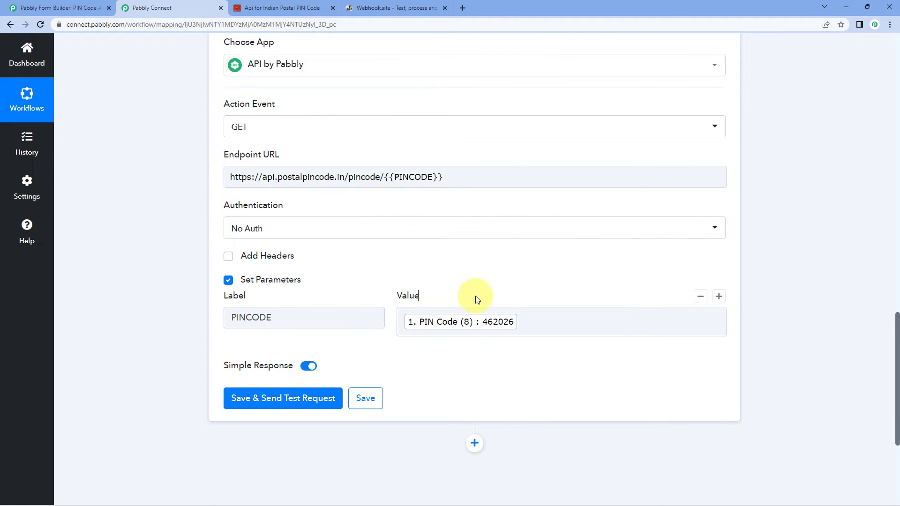
Step: Save the GET action and send a test request for the mapped PIN code
left_click(387, 273)
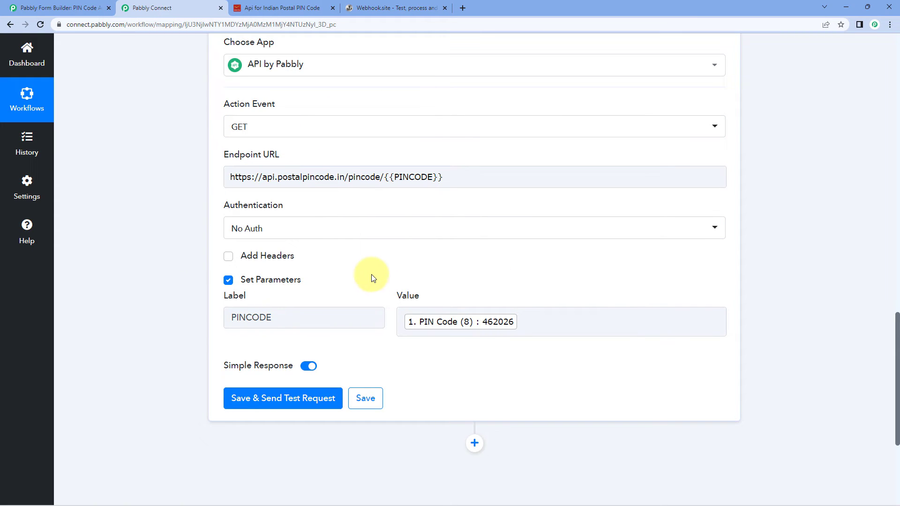
left_click(281, 400)
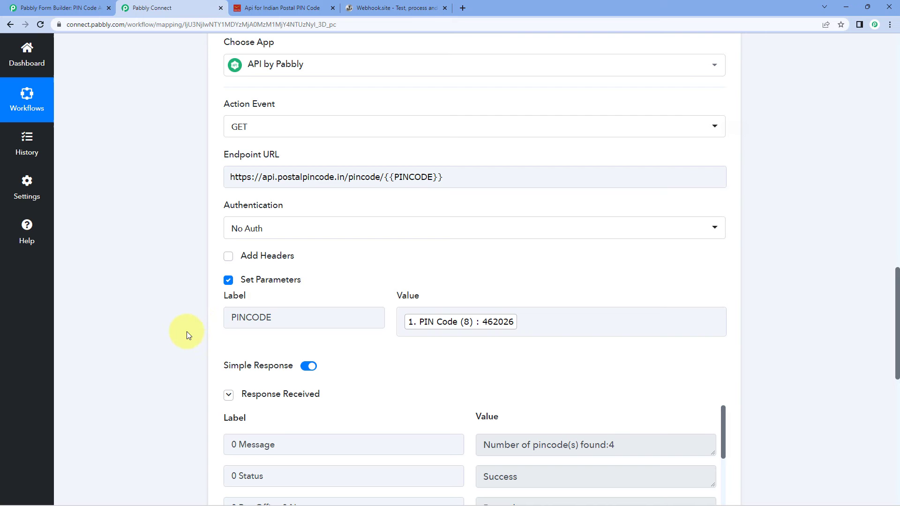
Step: Examine the post office details in the API's received response, including name, district, state and country
scroll(198, 322, "down", 1)
scroll(198, 322, "down", 1)
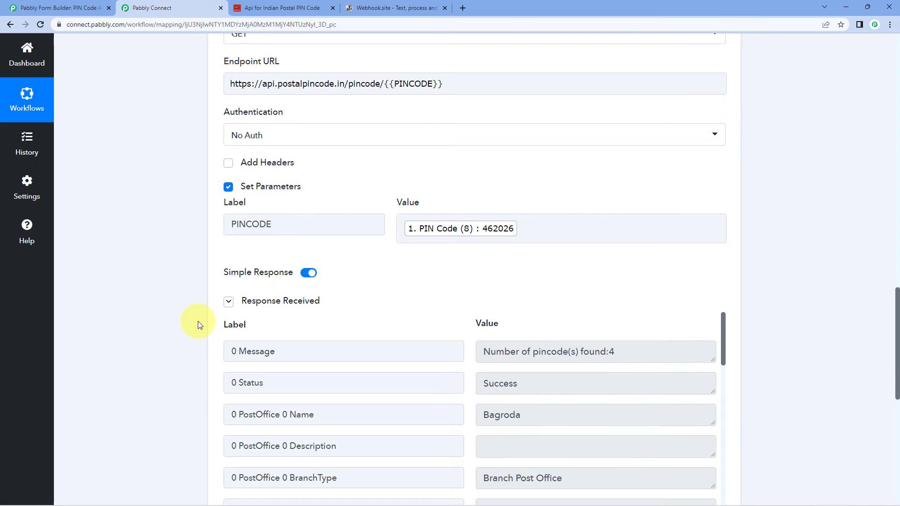
scroll(195, 322, "down", 1)
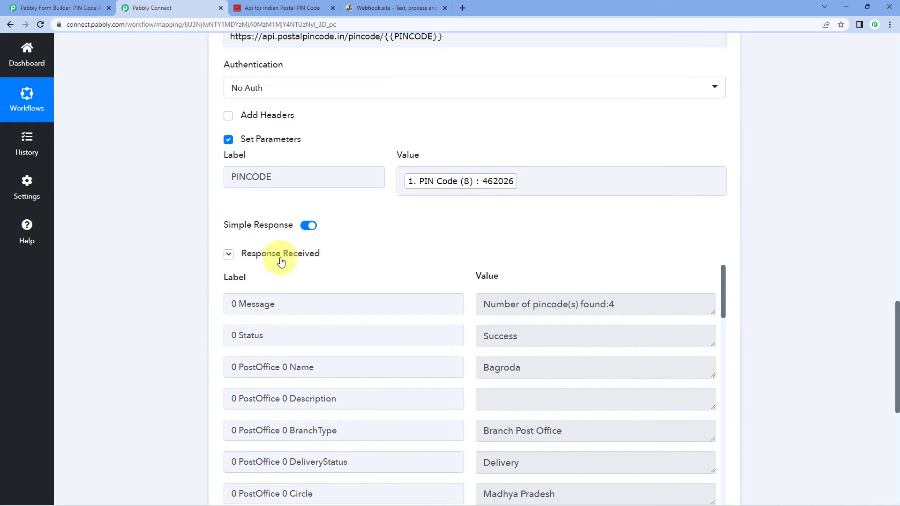
scroll(439, 256, "down", 1)
scroll(456, 256, "down", 1)
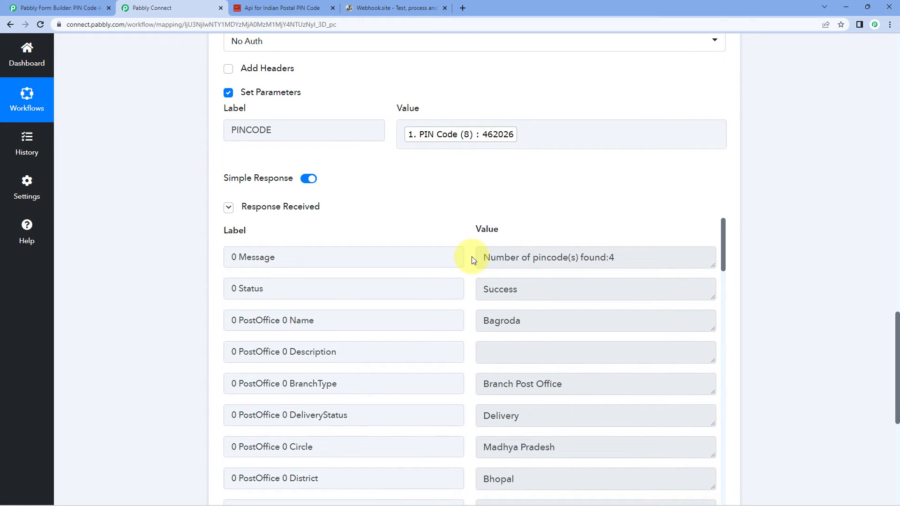
scroll(465, 285, "down", 1)
scroll(464, 284, "down", 5)
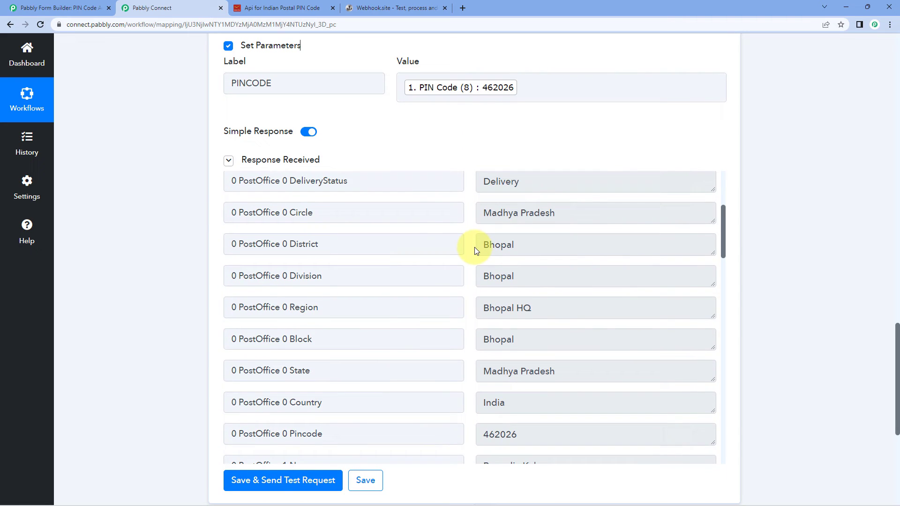
scroll(469, 256, "down", 5)
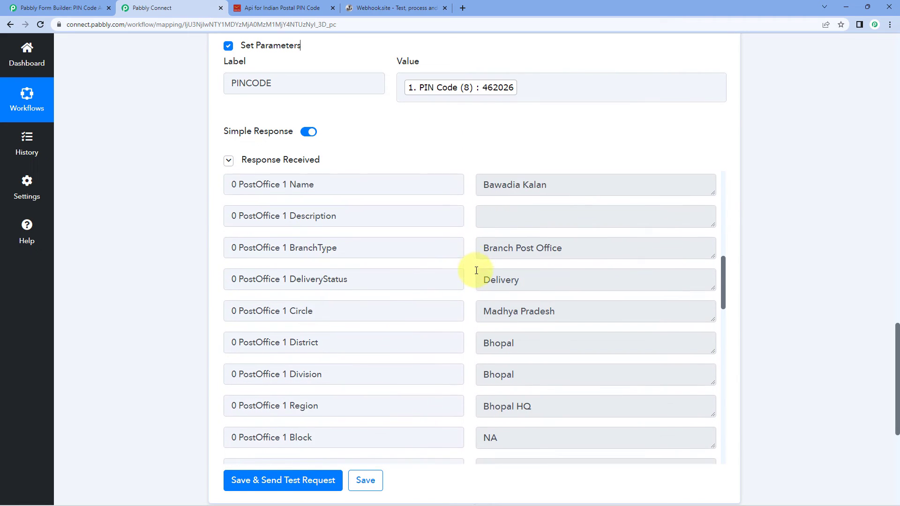
scroll(473, 273, "down", 1)
Step: Review the GET action's endpoint URL, authentication, headers and PINCODE parameter alongside the received response
scroll(362, 156, "up", 4)
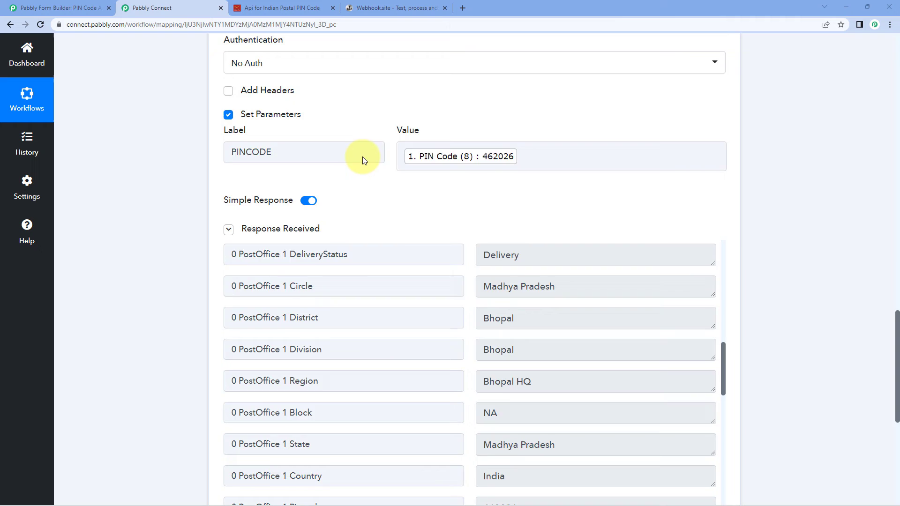
scroll(355, 201, "up", 2)
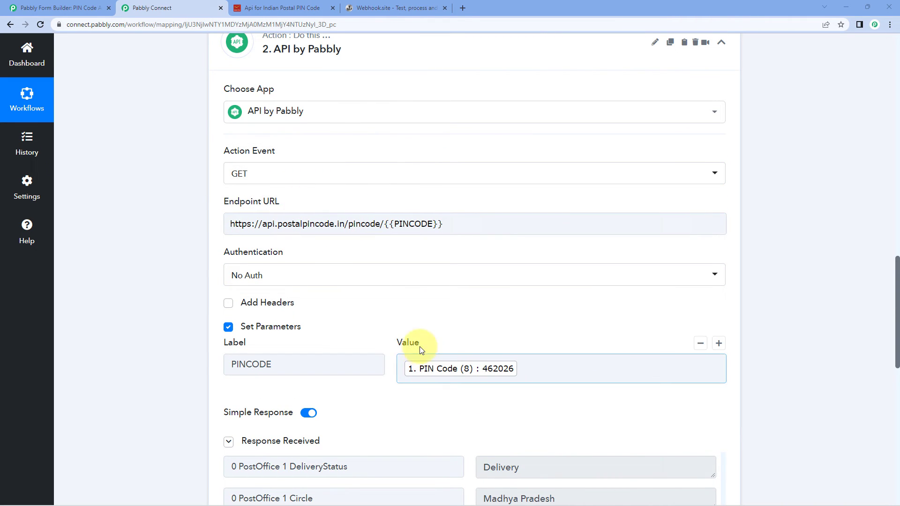
scroll(420, 351, "down", 3)
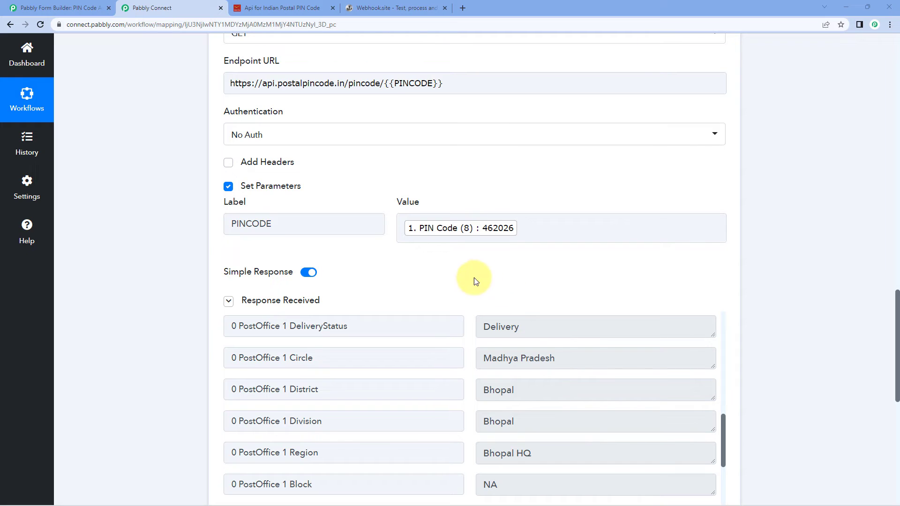
scroll(544, 288, "up", 3)
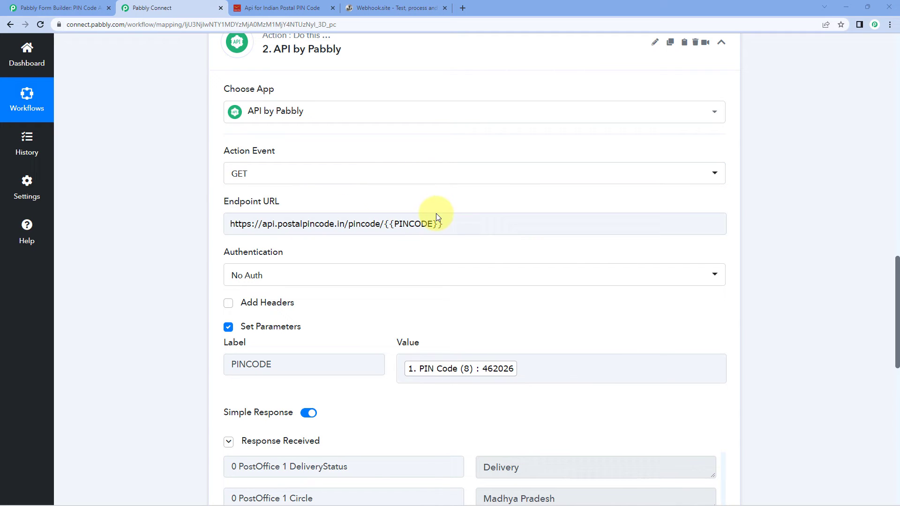
scroll(217, 221, "down", 1)
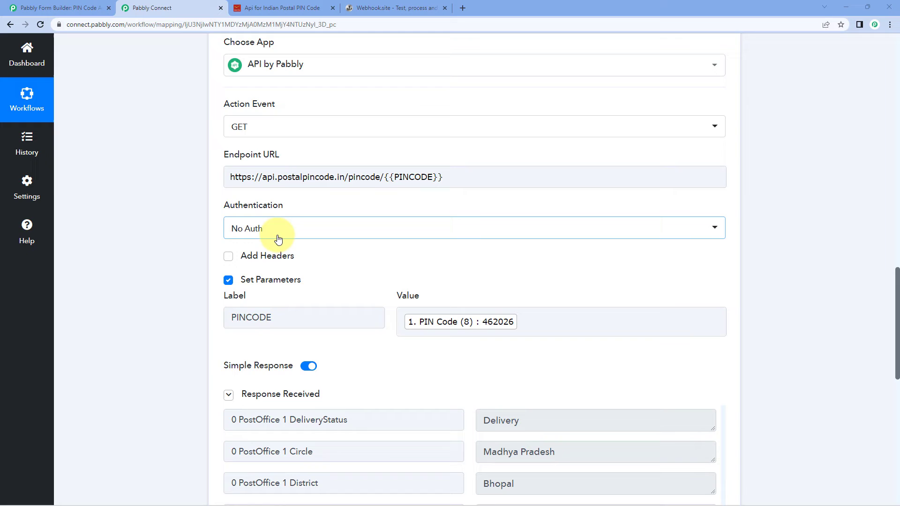
scroll(243, 240, "down", 2)
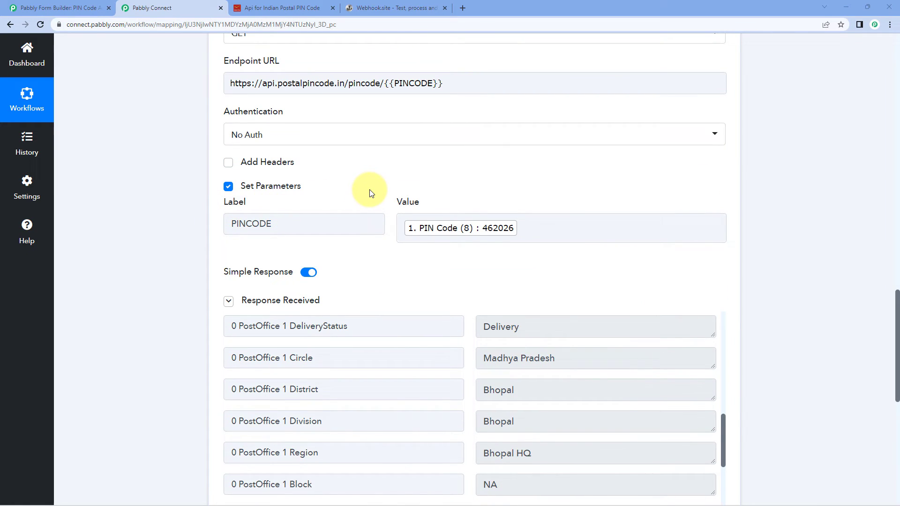
scroll(370, 191, "up", 2)
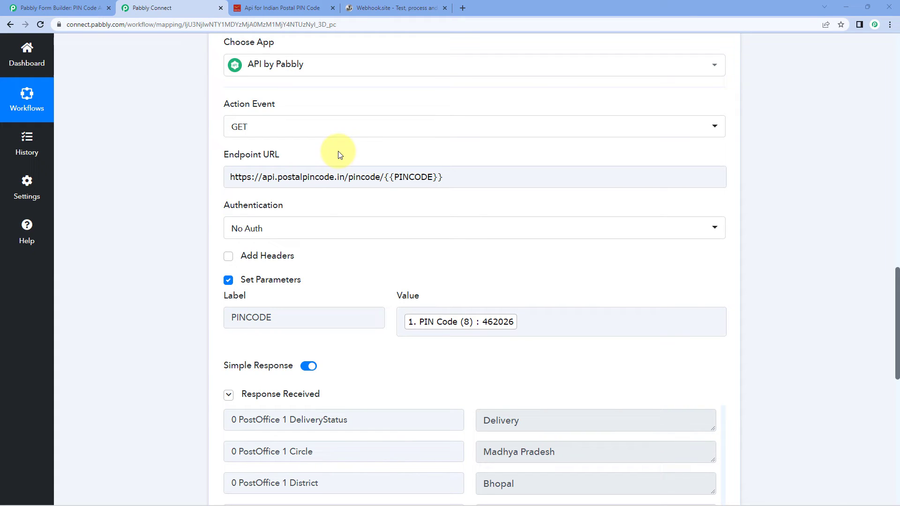
Step: Switch the action event to Custom Request and keep GET as its method
left_click(295, 131)
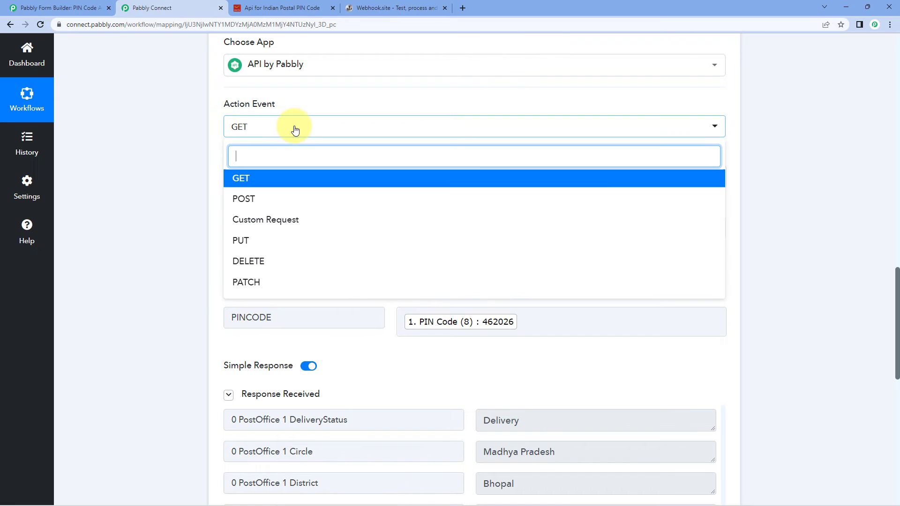
left_click(266, 220)
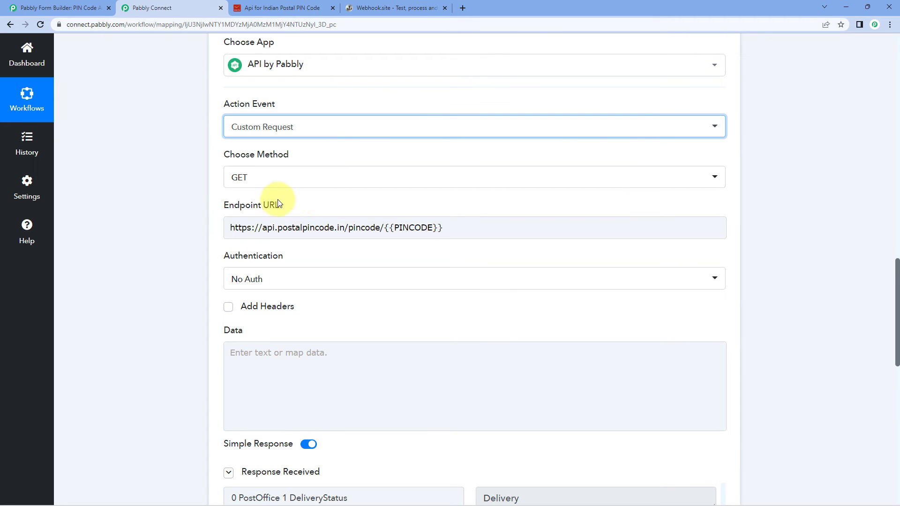
left_click(298, 178)
left_click(220, 182)
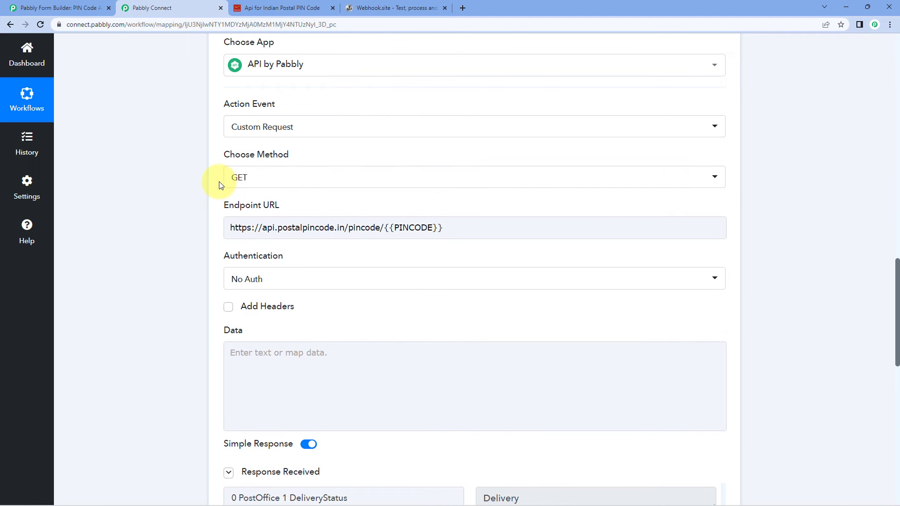
Step: Examine the Custom Request's authentication, header and Data fields and the data available for mapping
scroll(239, 178, "down", 2)
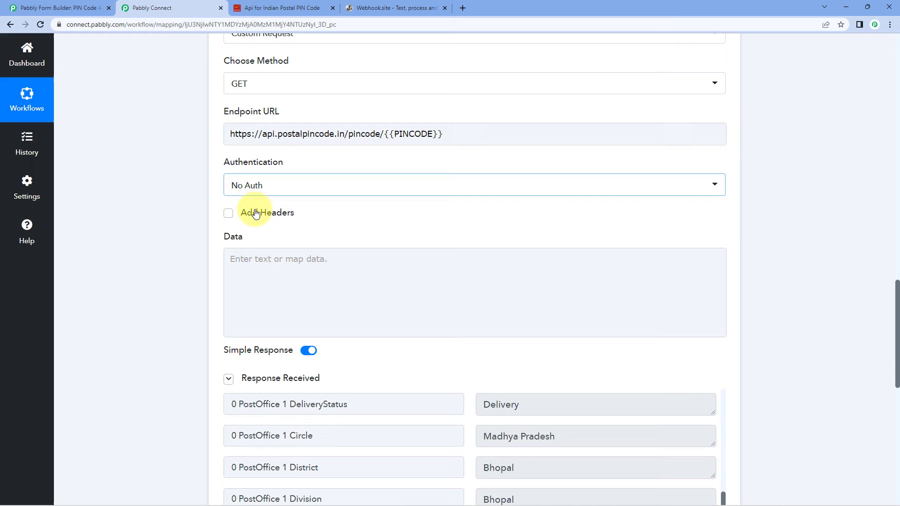
mouse_move(257, 214)
left_click(288, 270)
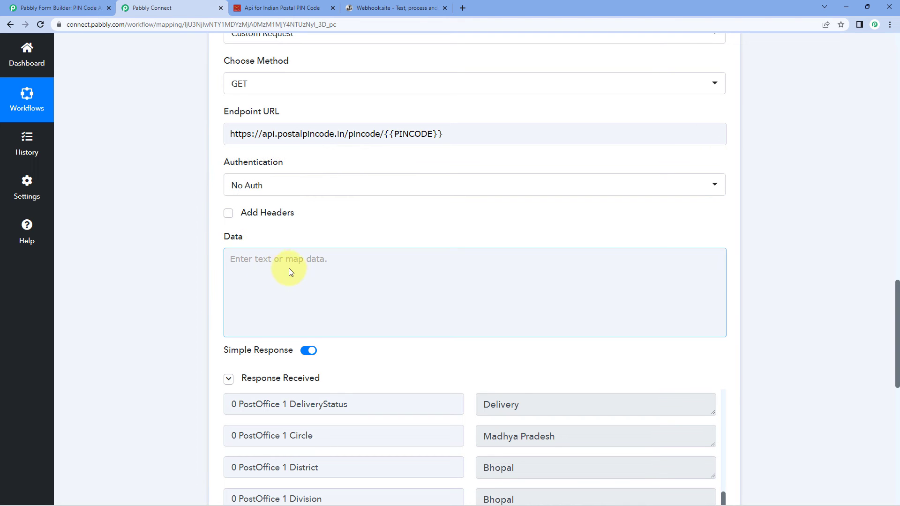
left_click(253, 266)
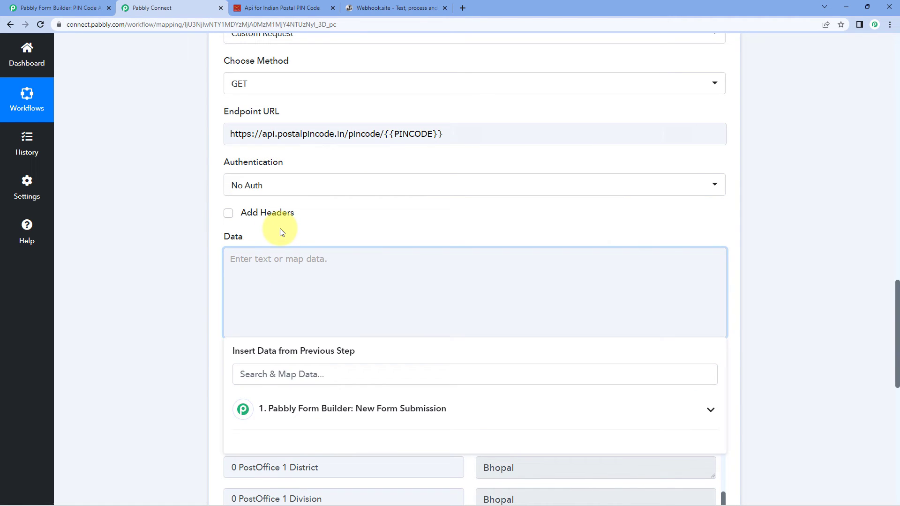
left_click(282, 238)
left_click(262, 260)
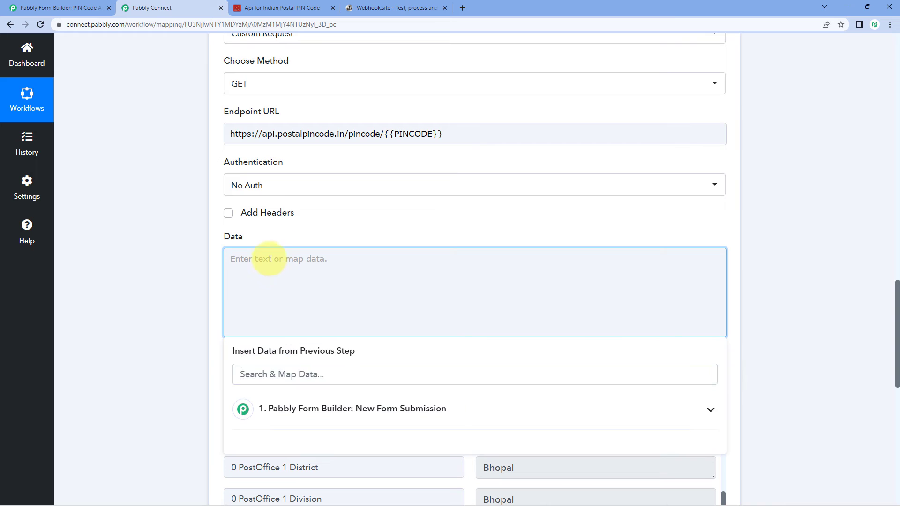
left_click(288, 235)
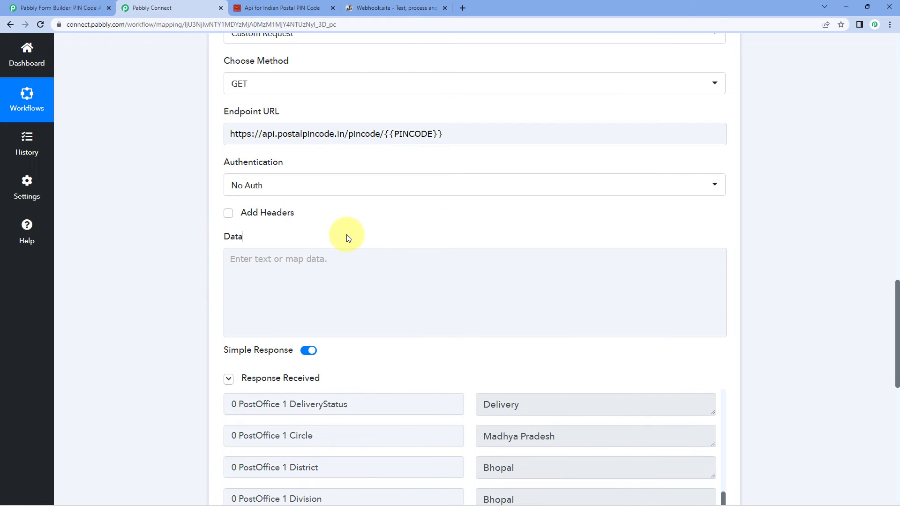
scroll(348, 238, "up", 1)
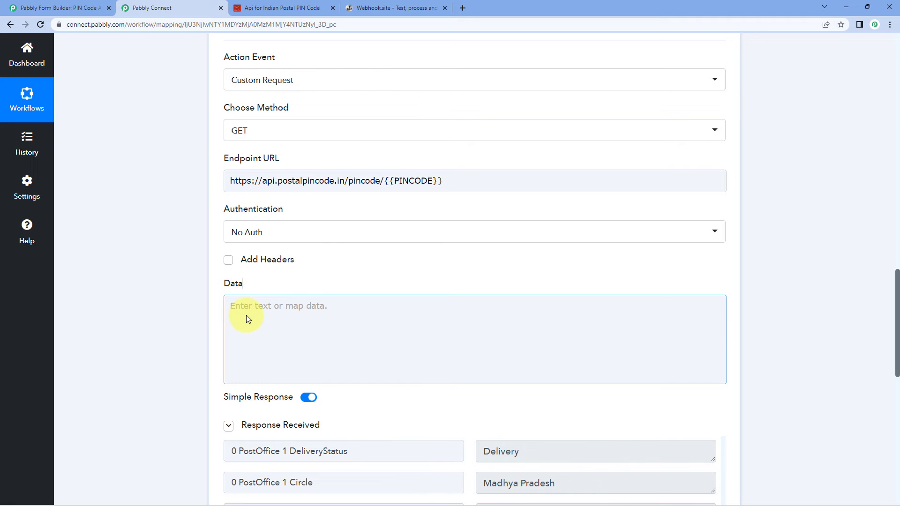
Step: Write a JSON body in the Data field with the key "PINCODE" mapped to the form submission's PIN Code (8) field
left_click(255, 254)
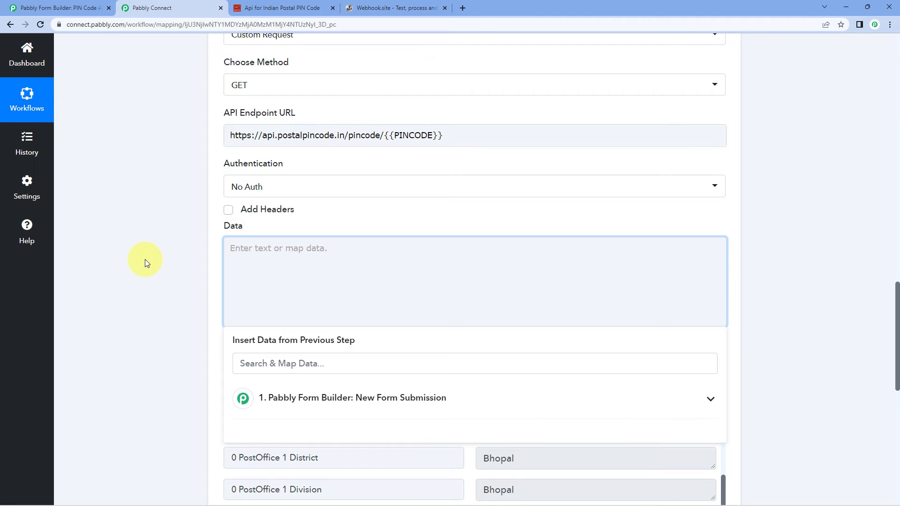
type("{")
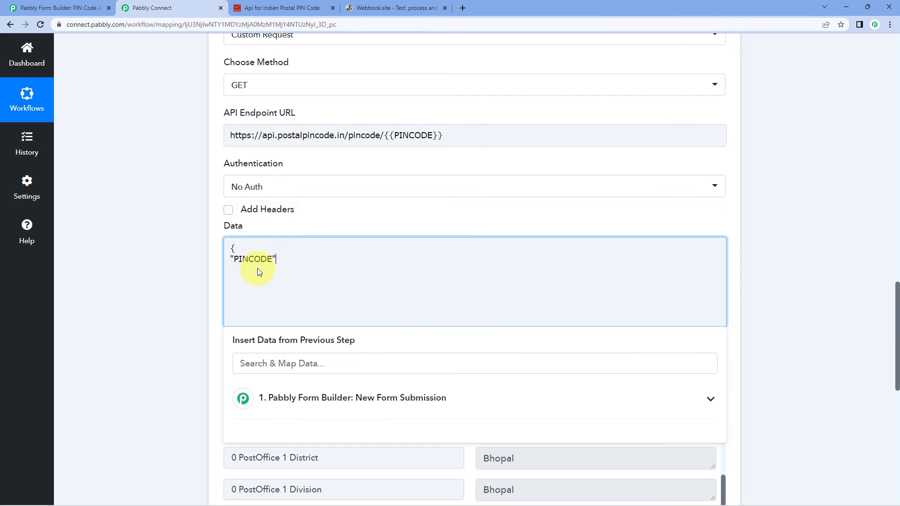
type(":\"")
left_click(322, 399)
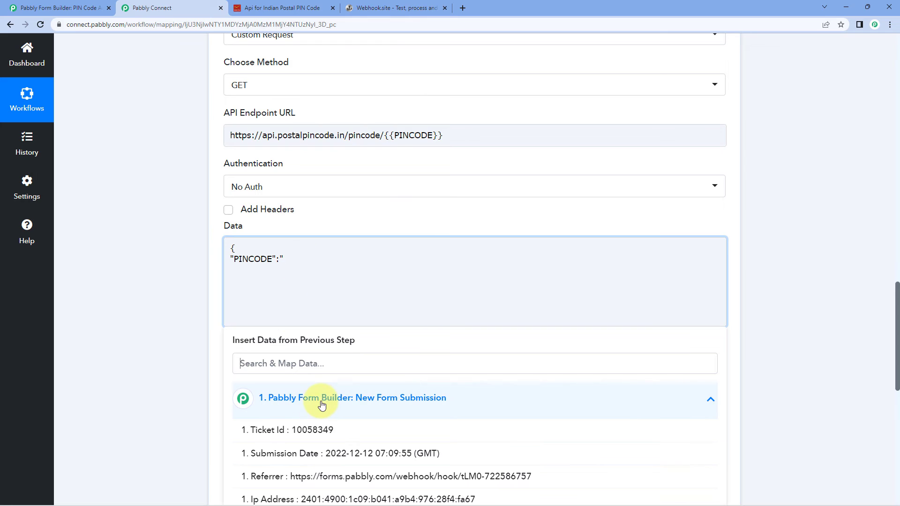
scroll(351, 431, "down", 2)
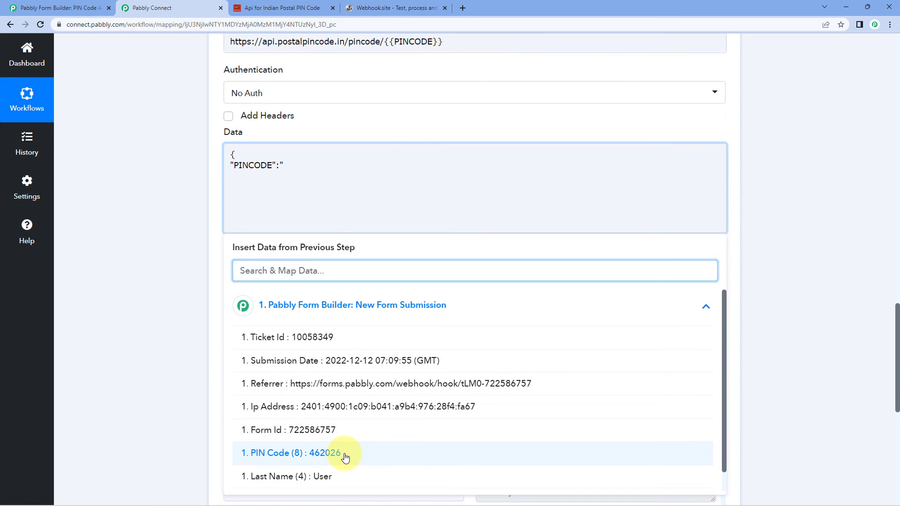
left_click(346, 455)
type("\"")
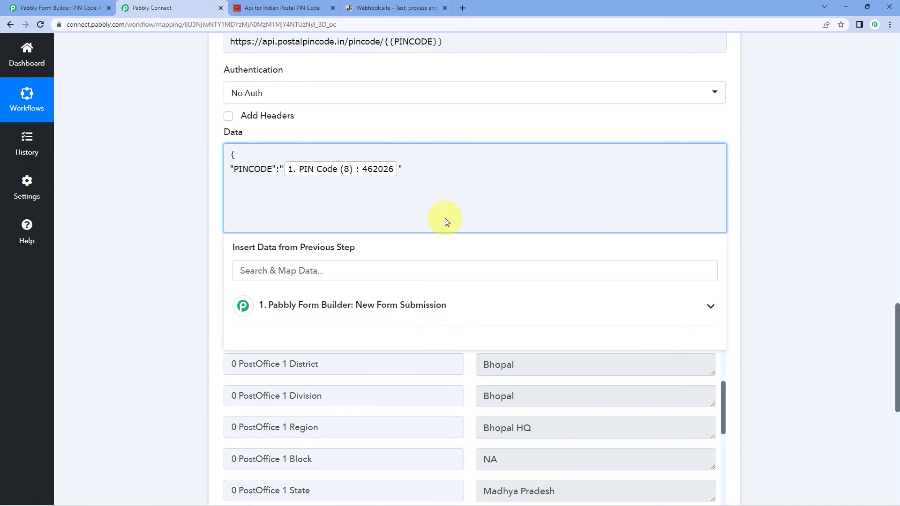
left_click(209, 191)
scroll(194, 184, "up", 1)
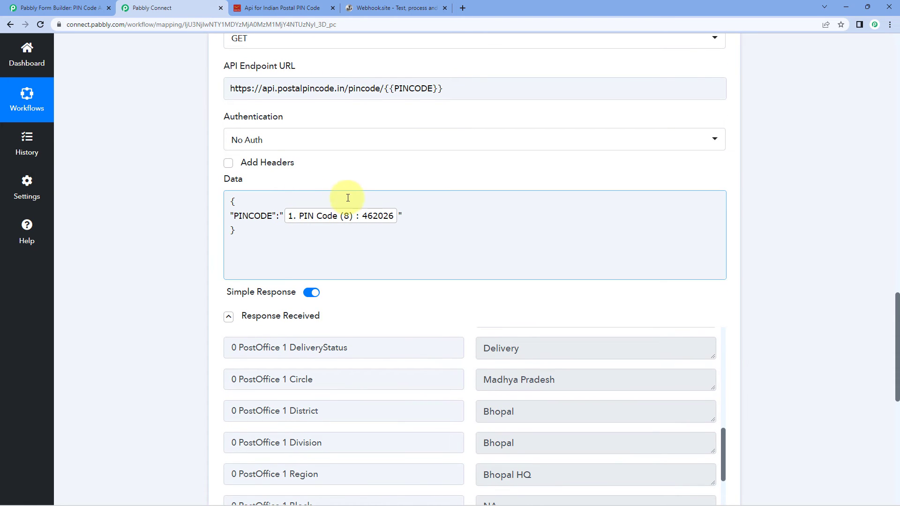
left_click(320, 176)
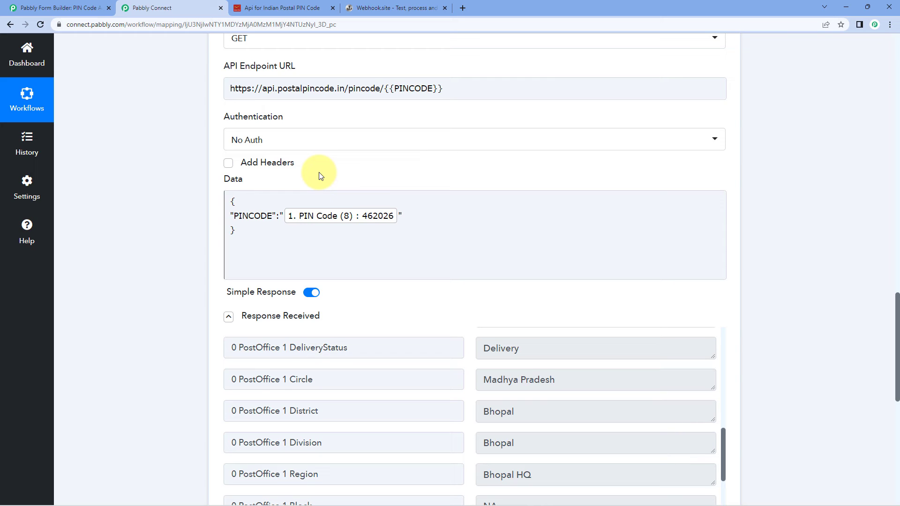
mouse_move(238, 71)
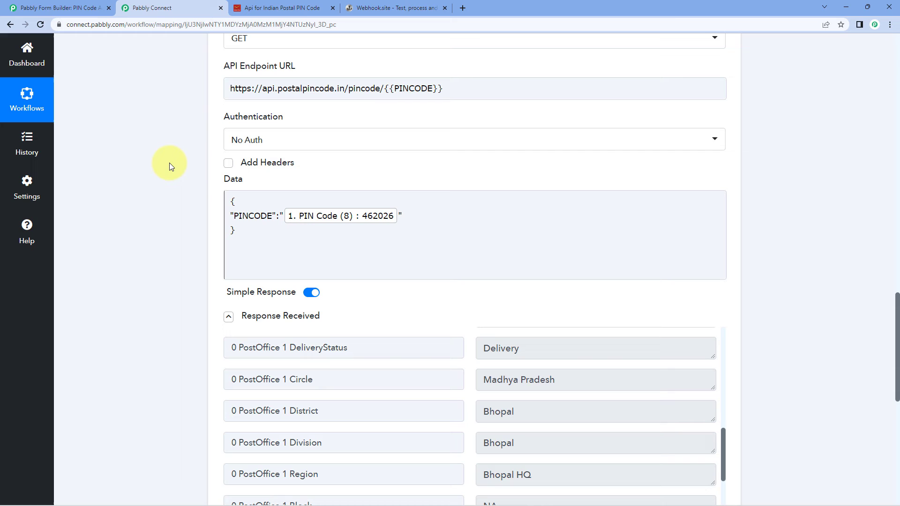
Step: Clear the JSON body from the Custom Request's Data field
left_click_drag(293, 246, 218, 196)
key("BackSpace")
left_click(184, 197)
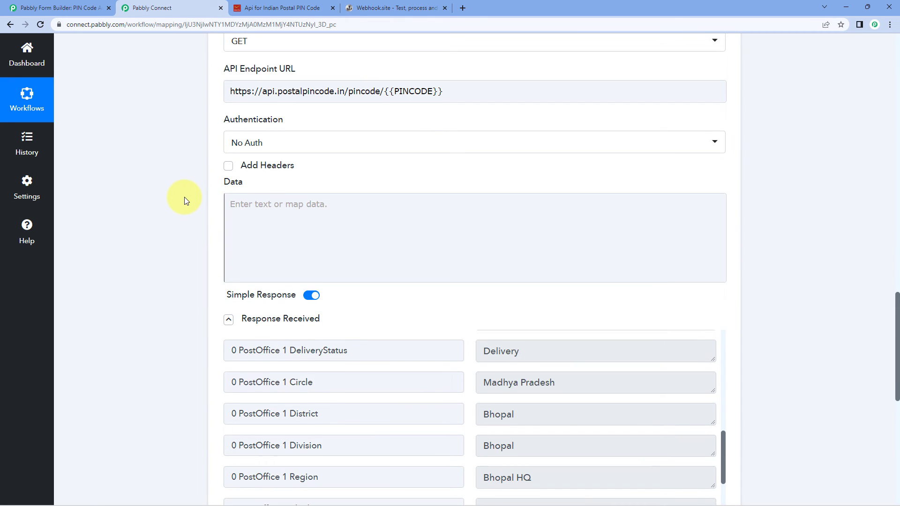
Step: Change the API action's event from Custom Request to POST
scroll(337, 285, "up", 3)
scroll(337, 285, "up", 1)
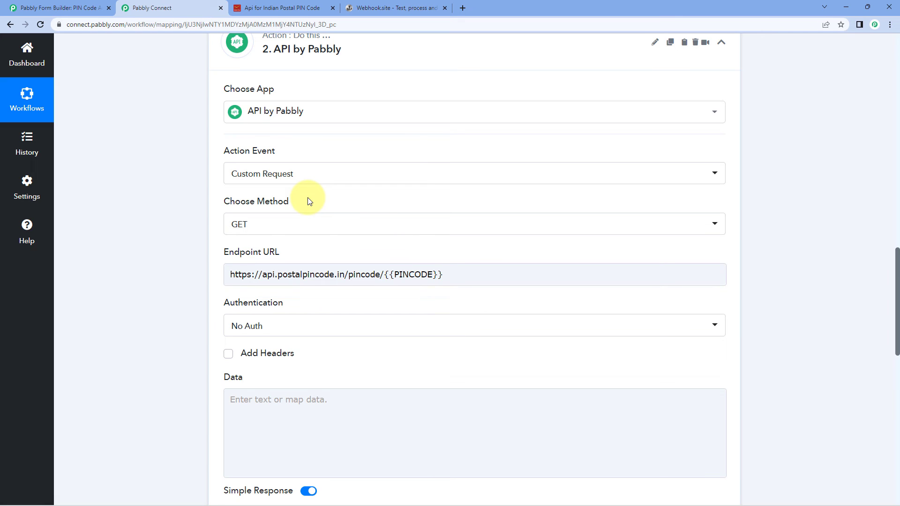
left_click(291, 178)
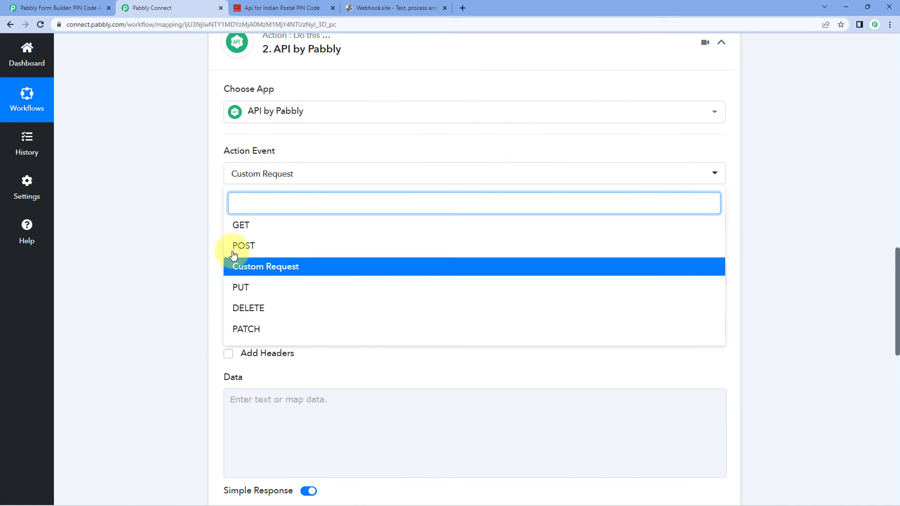
left_click(272, 252)
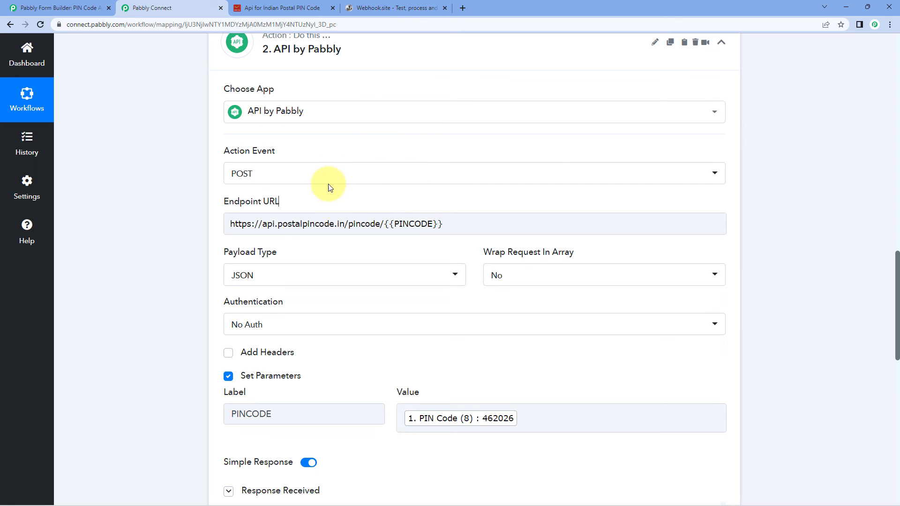
Step: Copy the unique URL from Webhook.site and replace the POST action's endpoint URL in Pabbly Connect with it
left_click(399, 7)
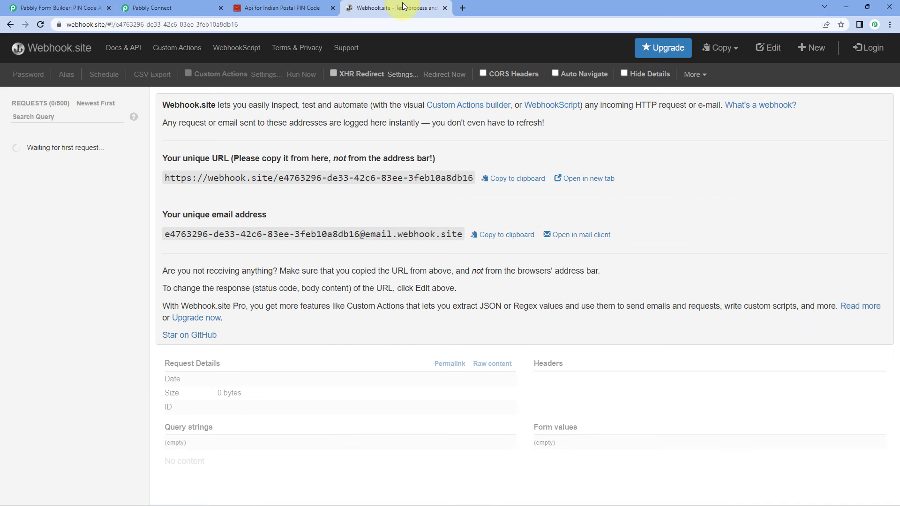
left_click(508, 183)
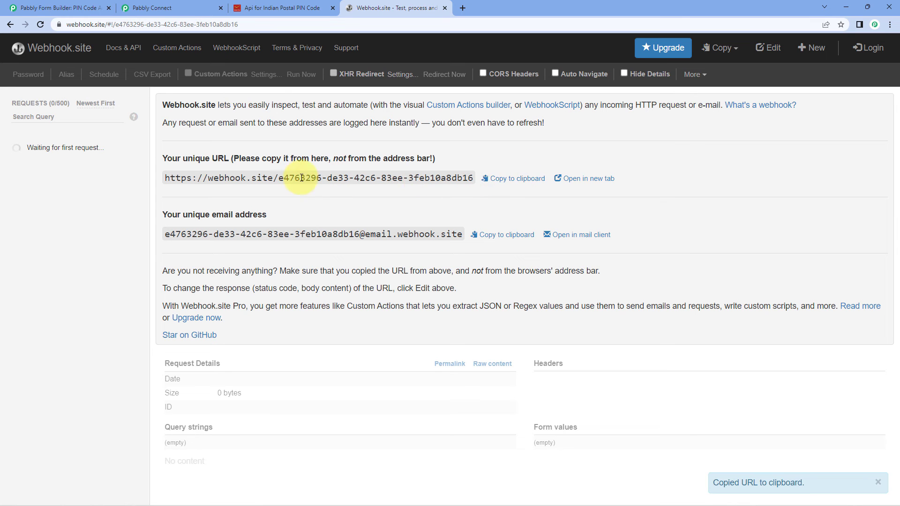
left_click(190, 4)
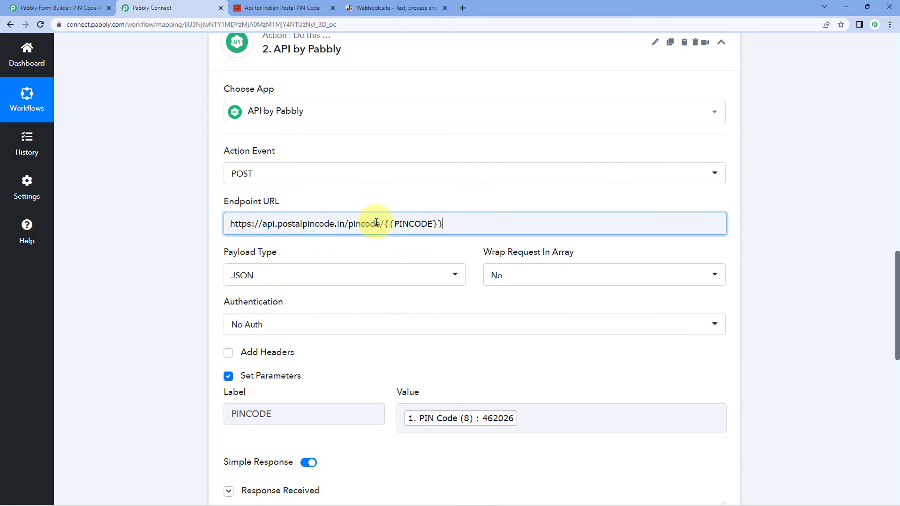
left_click_drag(443, 224, 263, 223)
key("ctrl+a")
key("BackSpace")
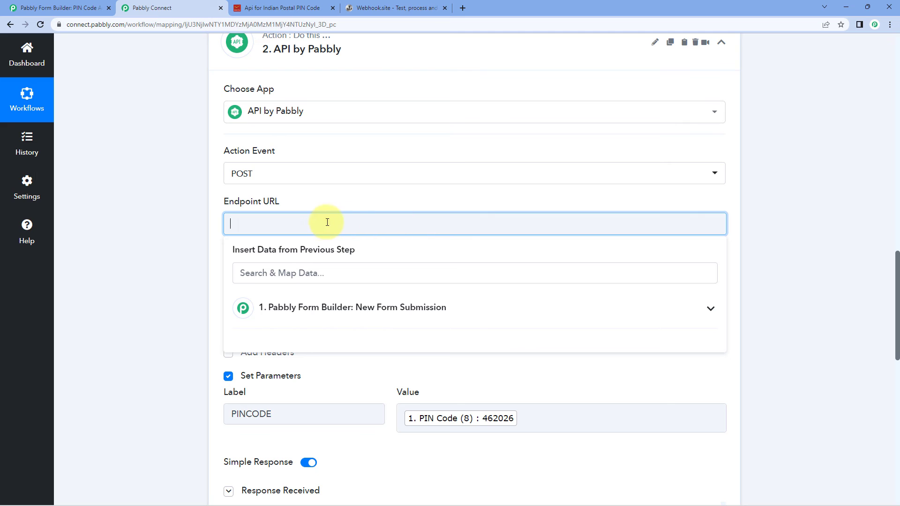
right_click(321, 223)
left_click(360, 300)
left_click(170, 255)
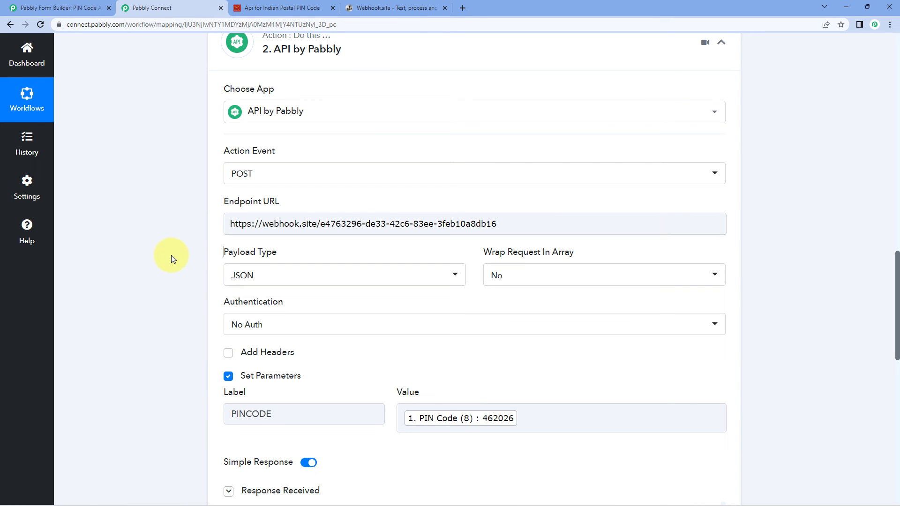
Step: Review the payload type, array wrapping and authentication options, keeping JSON, No and No Auth
scroll(191, 247, "down", 1)
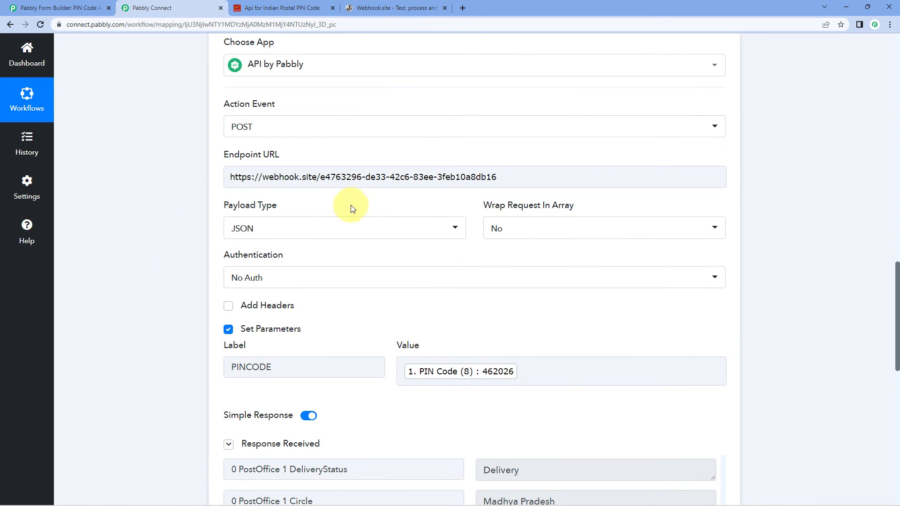
left_click(371, 230)
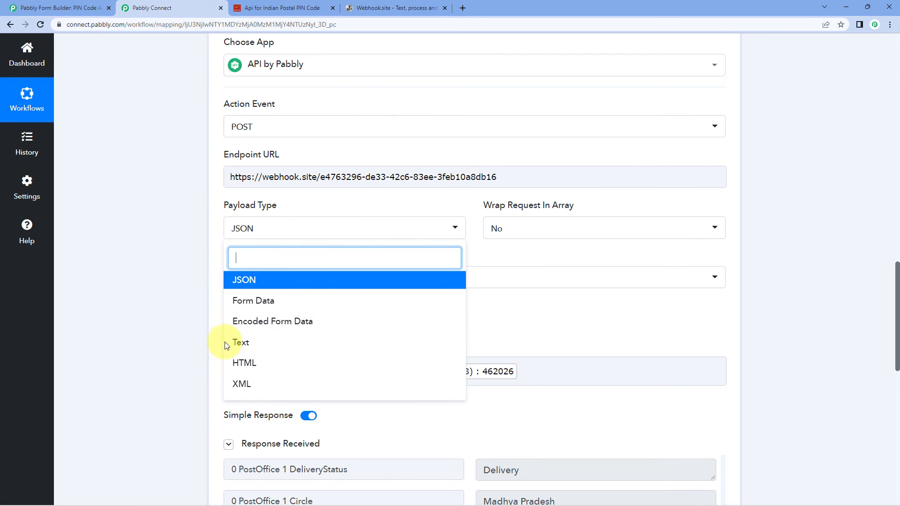
left_click(493, 232)
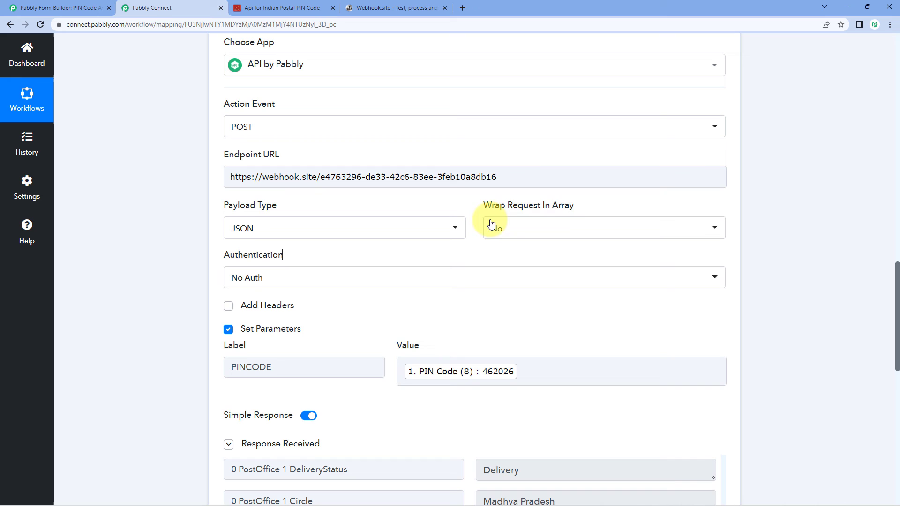
left_click(560, 228)
left_click(460, 253)
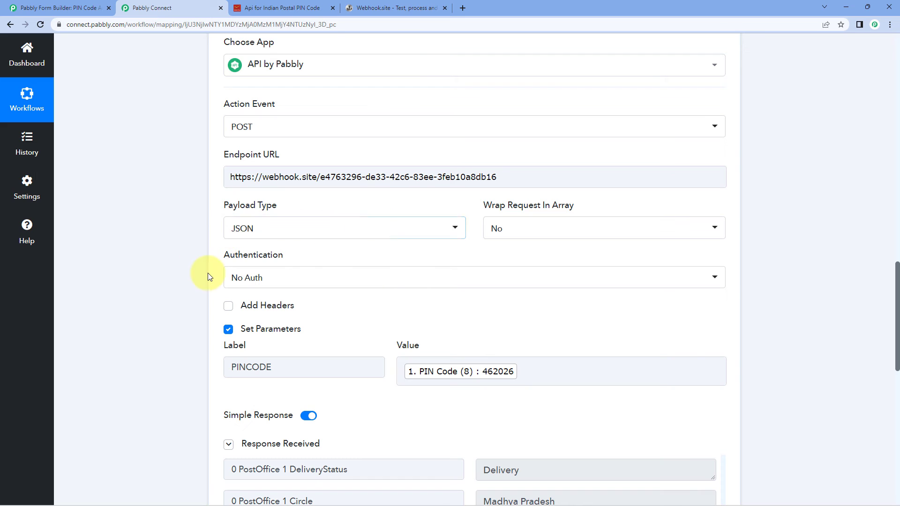
scroll(169, 246, "down", 2)
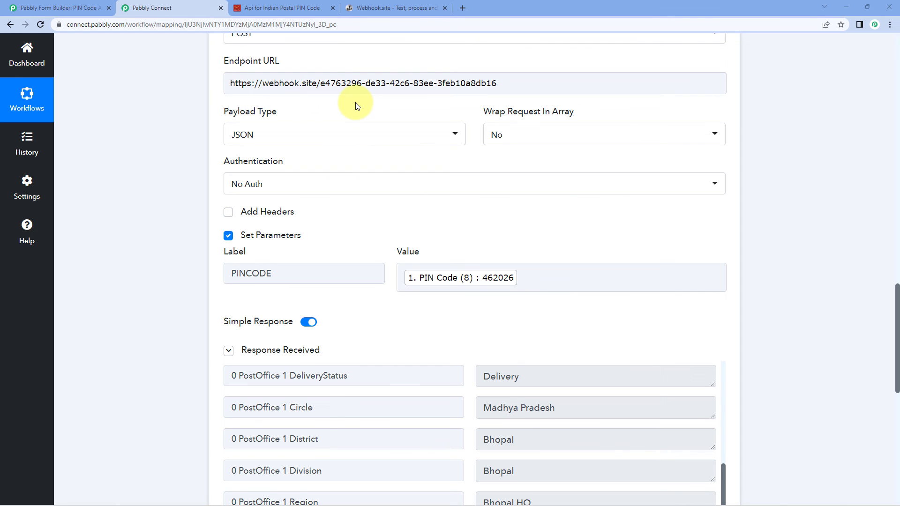
left_click(309, 190)
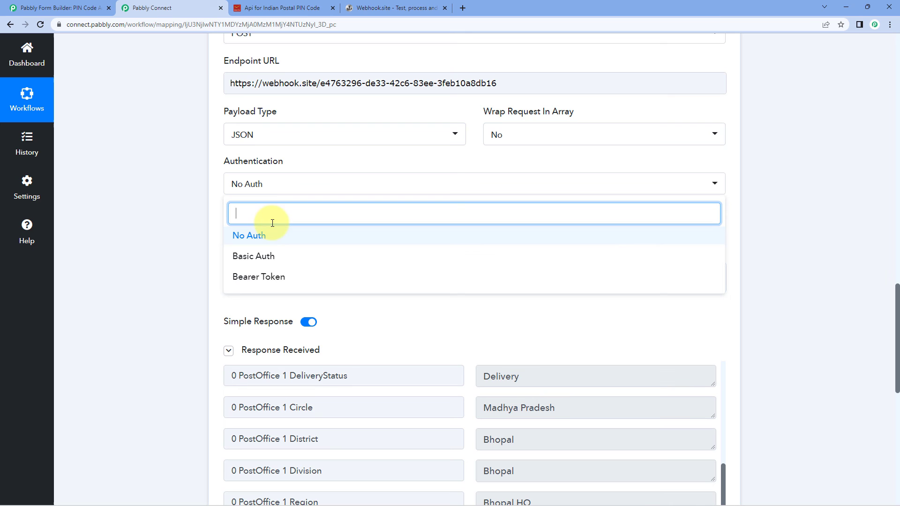
left_click(249, 236)
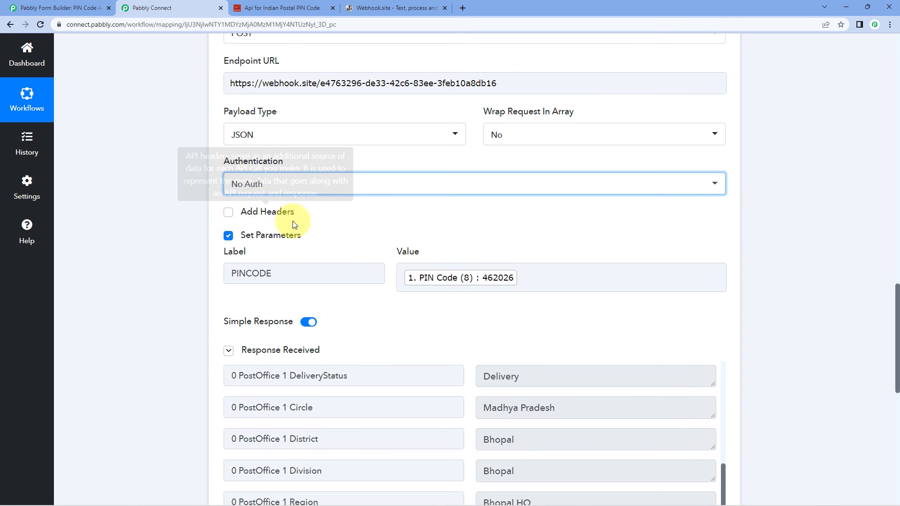
Step: Enable request headers and add one labelled "API" with a sample API key as its value
left_click(229, 216)
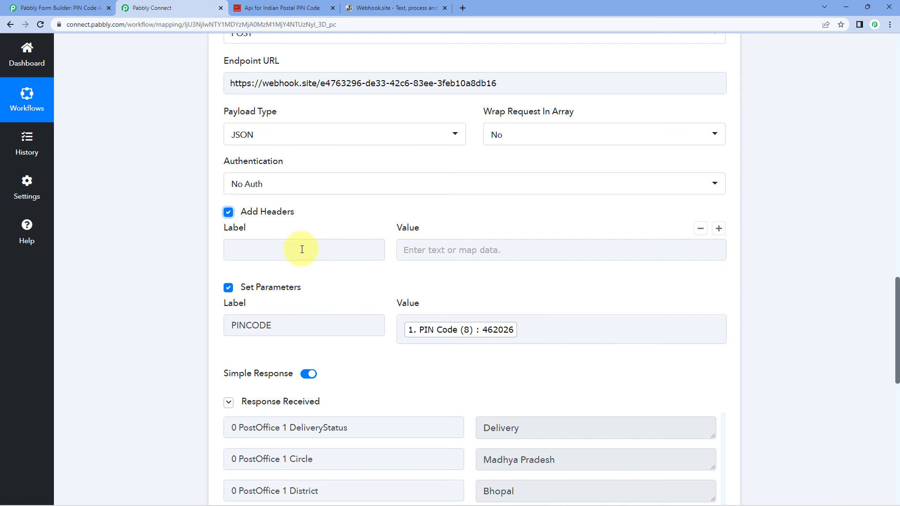
left_click(301, 251)
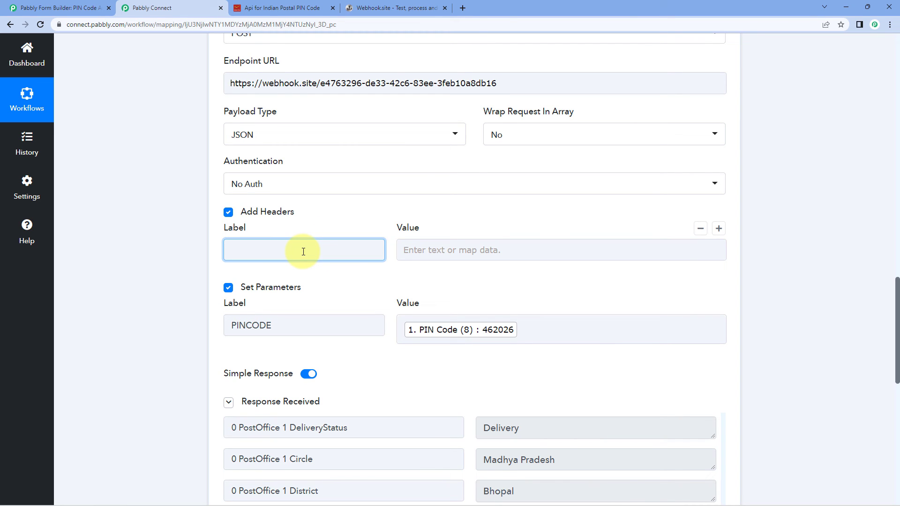
key("Tab")
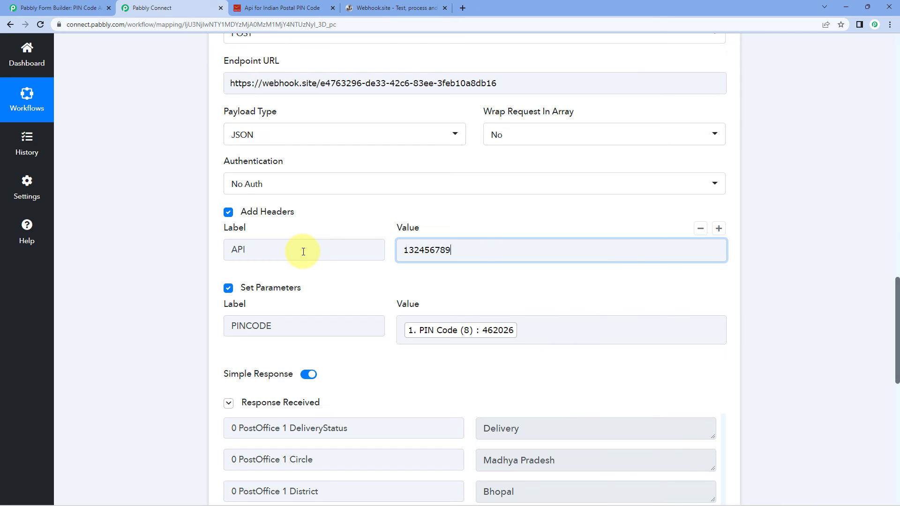
left_click(479, 217)
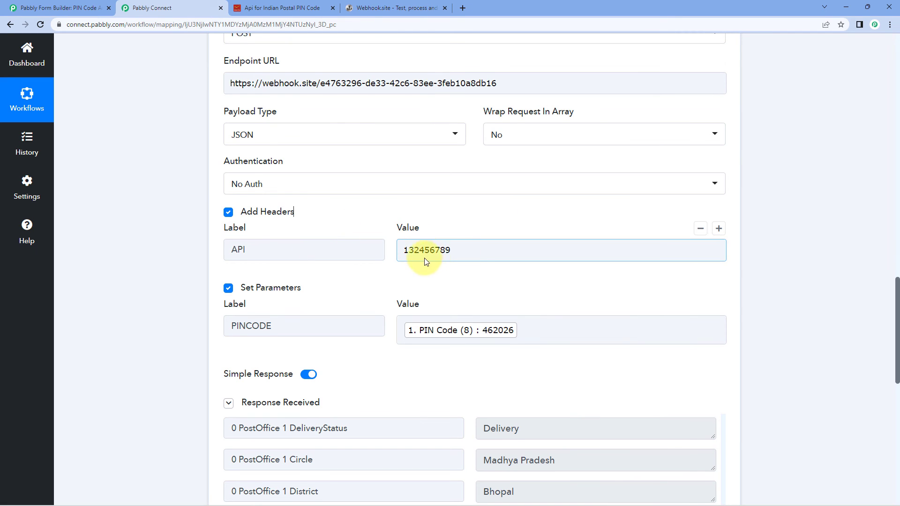
Step: Add a "First Name" parameter and map it to the form submission's First Name (3) field
scroll(439, 254, "down", 1)
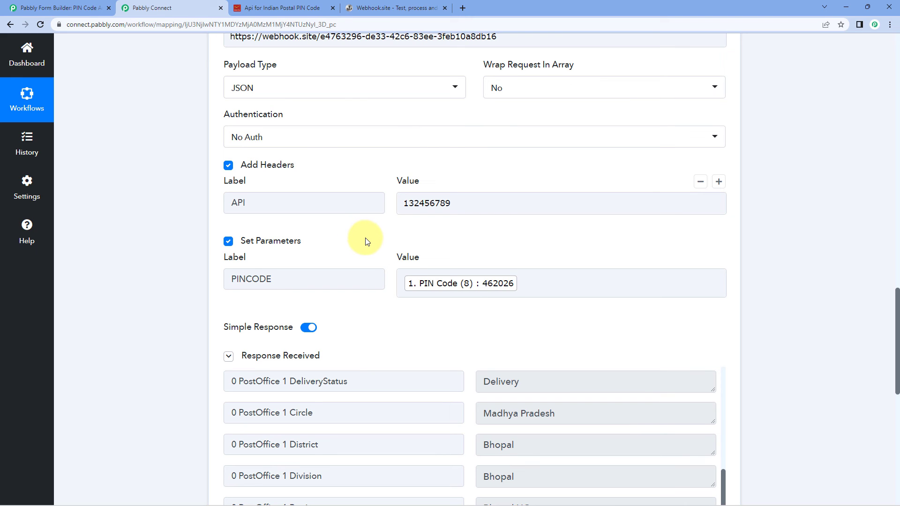
mouse_move(238, 257)
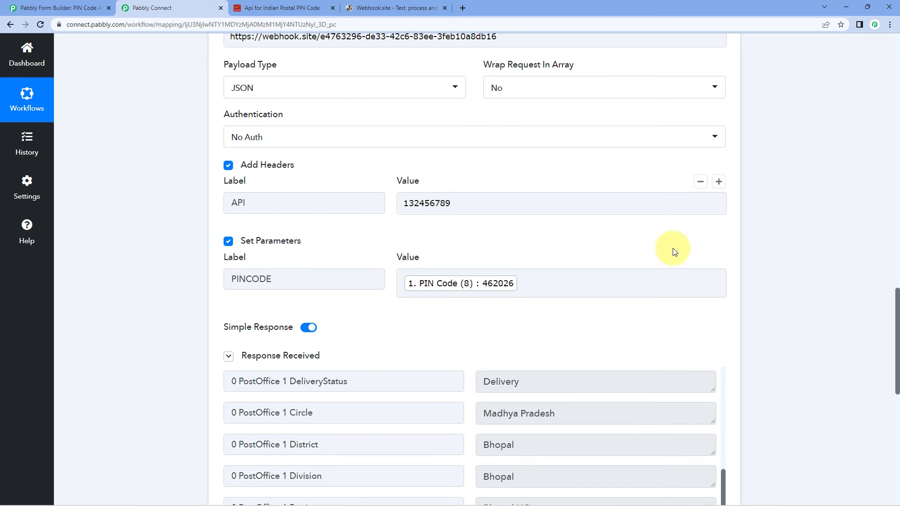
left_click(718, 259)
left_click(264, 341)
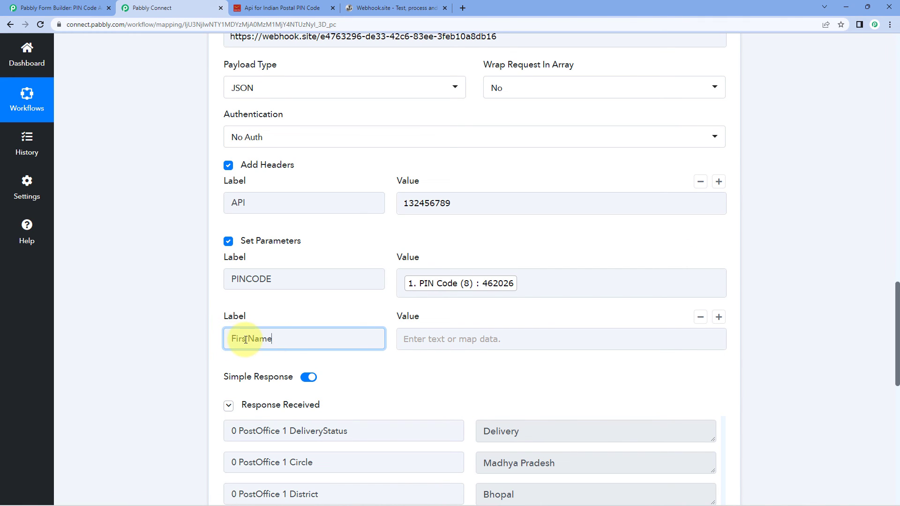
type("t")
left_click(460, 338)
scroll(502, 372, "down", 1)
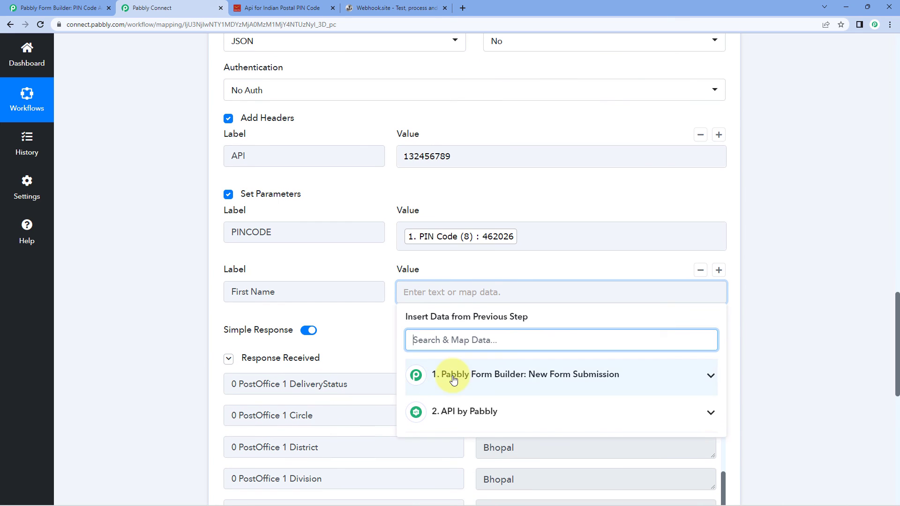
left_click(502, 374)
scroll(489, 420, "down", 1)
scroll(388, 382, "down", 2)
scroll(475, 428, "down", 3)
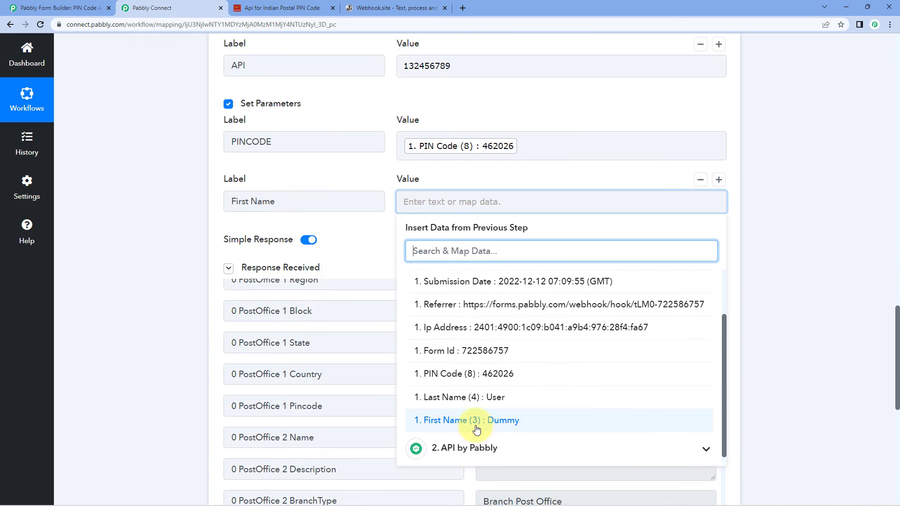
left_click(492, 428)
left_click(369, 175)
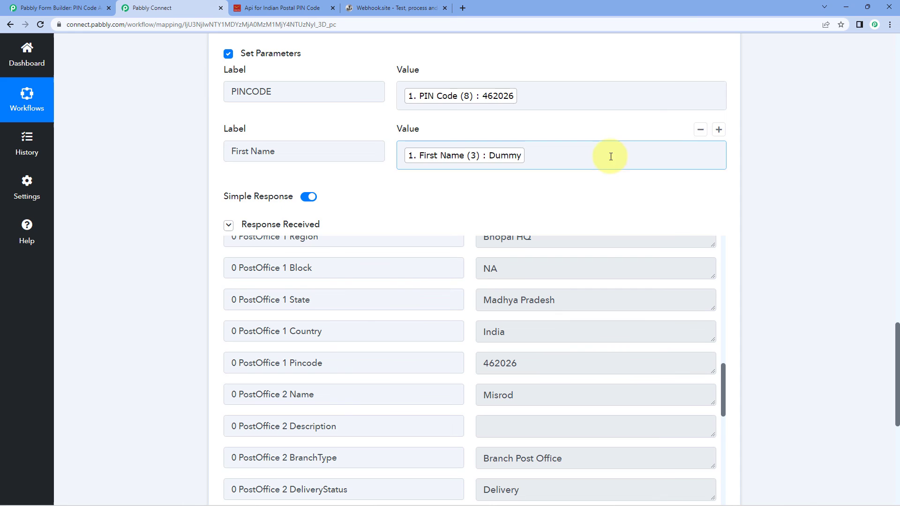
Step: Add a "Last Name" parameter and map it to the form submission's Last Name (4) field
left_click(719, 132)
left_click(273, 207)
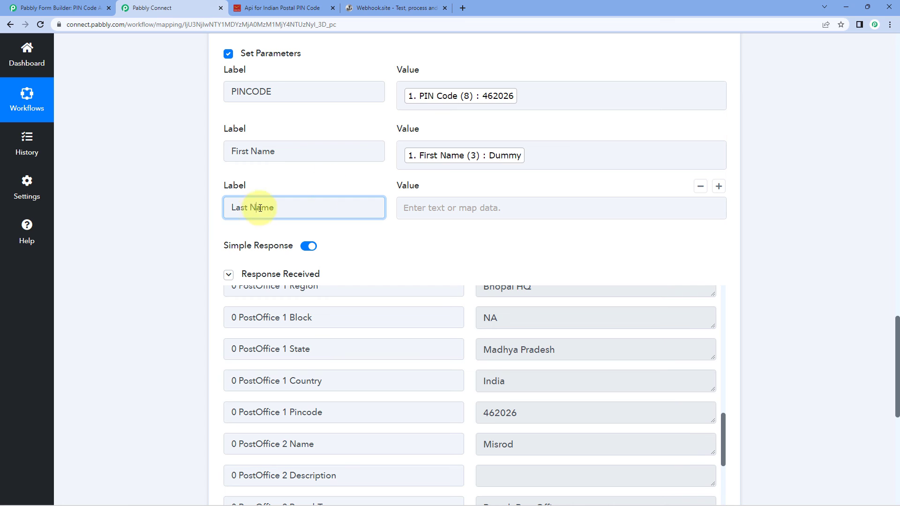
left_click(466, 205)
left_click(460, 292)
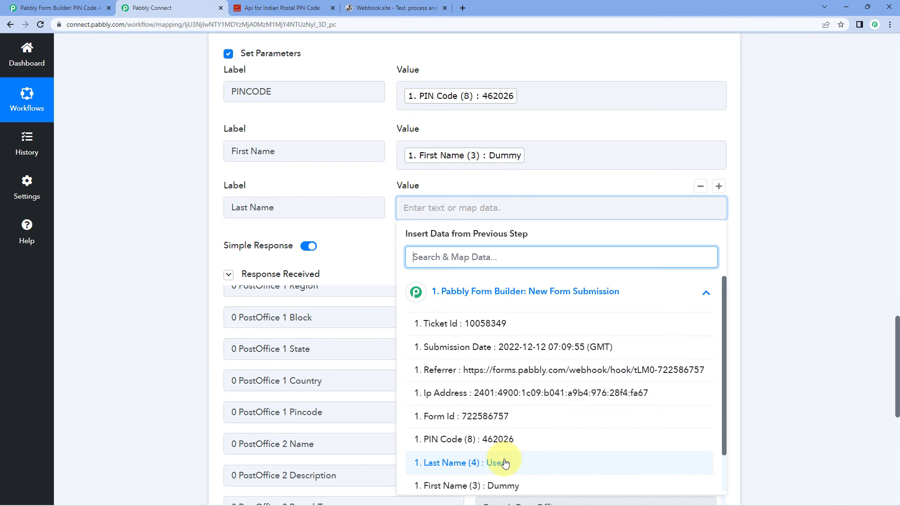
left_click(505, 463)
left_click(380, 267)
Step: Collapse the previous response, and save and send the POST test request with its header and three parameters
scroll(394, 276, "up", 3)
scroll(394, 276, "up", 5)
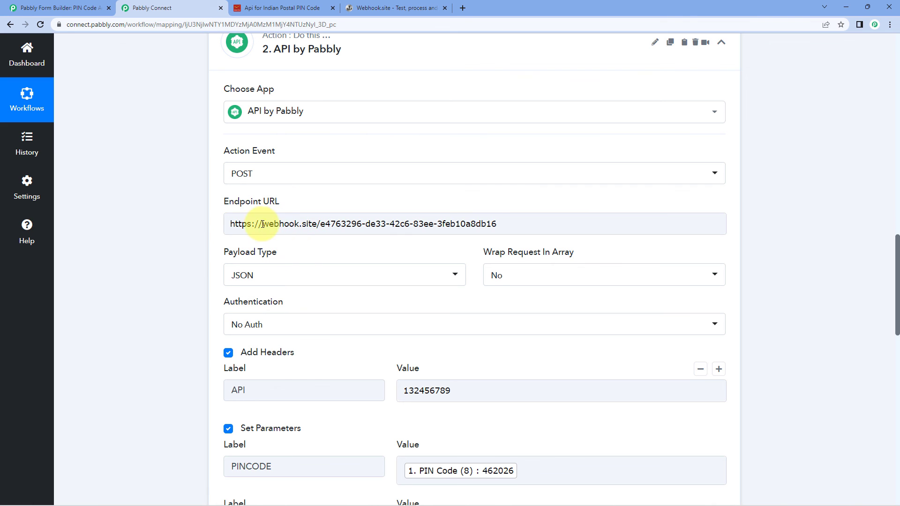
scroll(190, 306, "down", 3)
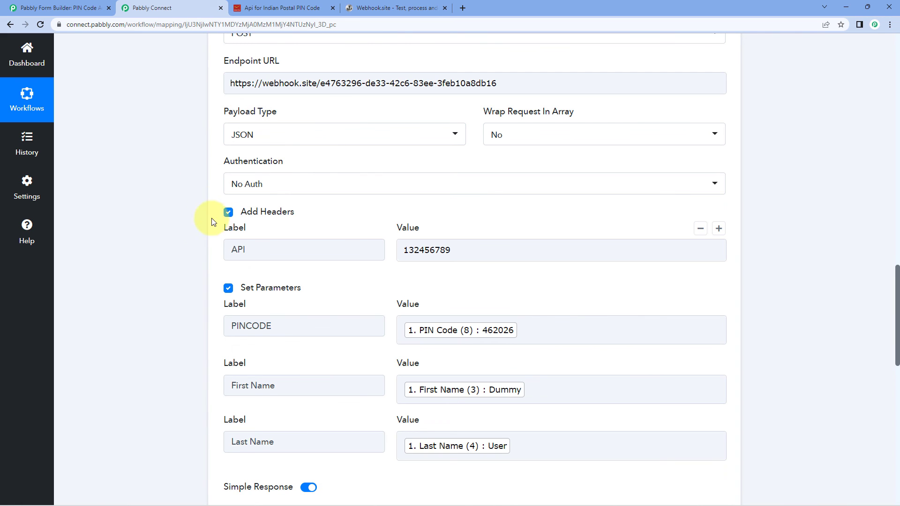
scroll(194, 274, "down", 1)
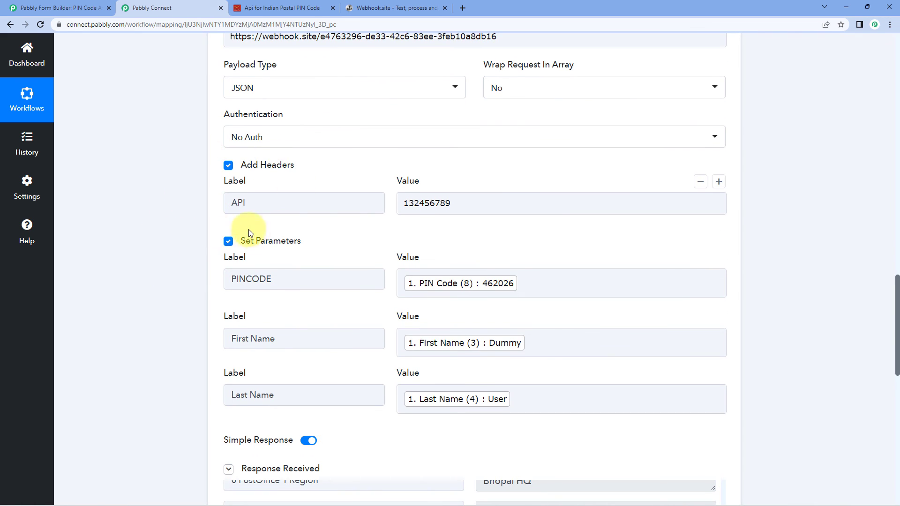
scroll(200, 272, "down", 3)
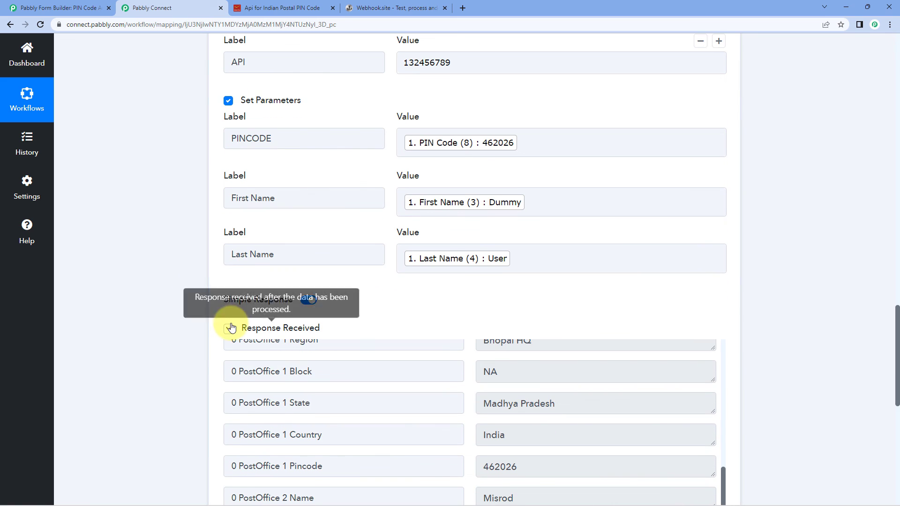
left_click(228, 328)
scroll(206, 293, "down", 1)
left_click(272, 307)
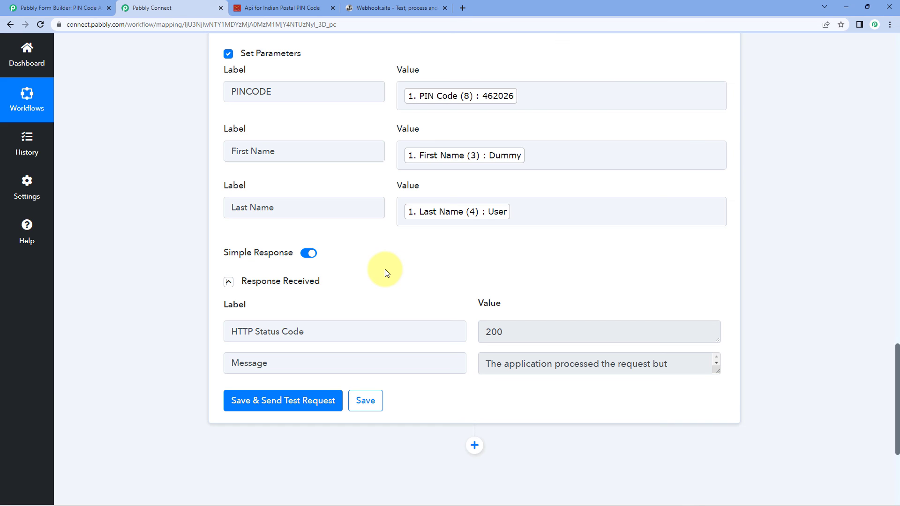
Step: Compare the POST action's endpoint, header and parameters with the request details, headers and raw content received on Webhook.site
scroll(366, 272, "up", 3)
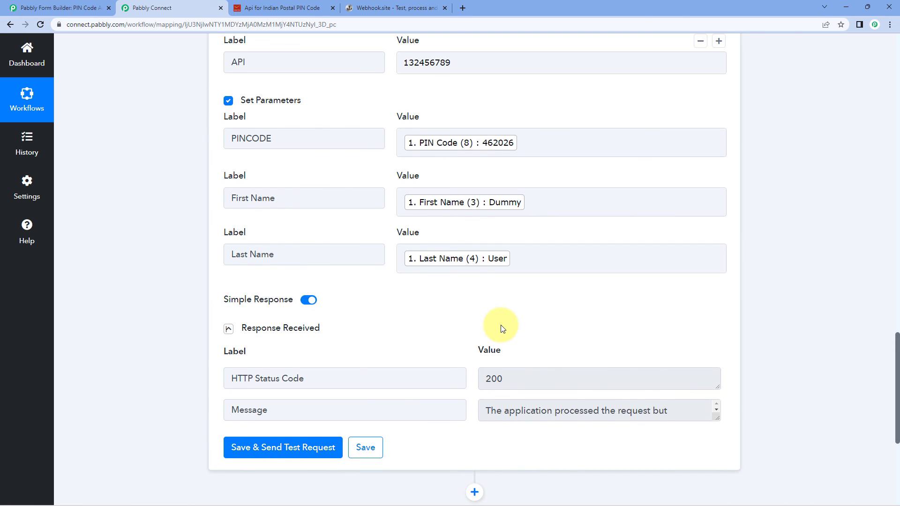
scroll(396, 239, "up", 5)
left_click(232, 177)
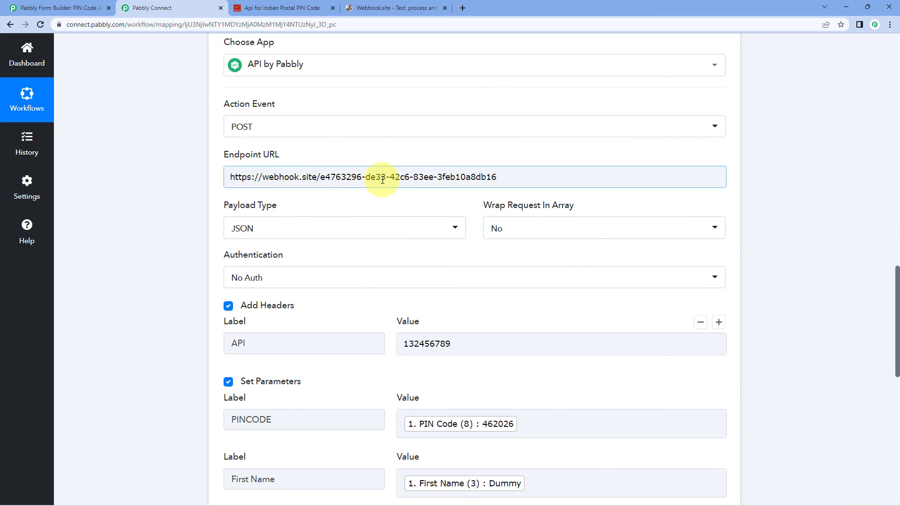
left_click(398, 240)
scroll(397, 240, "down", 2)
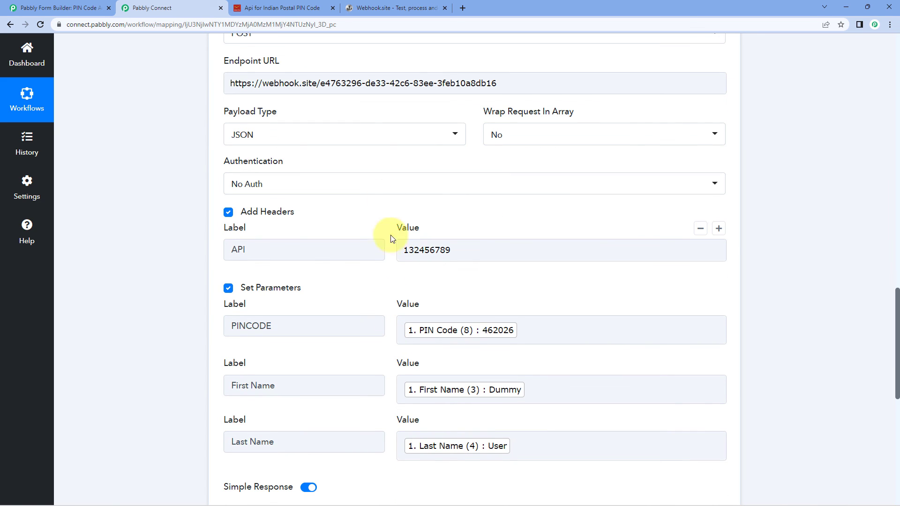
left_click(385, 6)
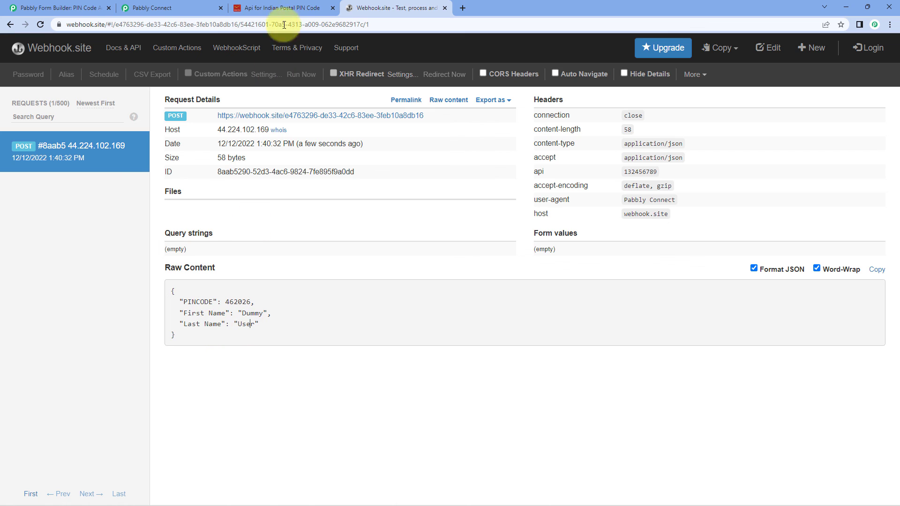
left_click(197, 8)
scroll(217, 298, "down", 1)
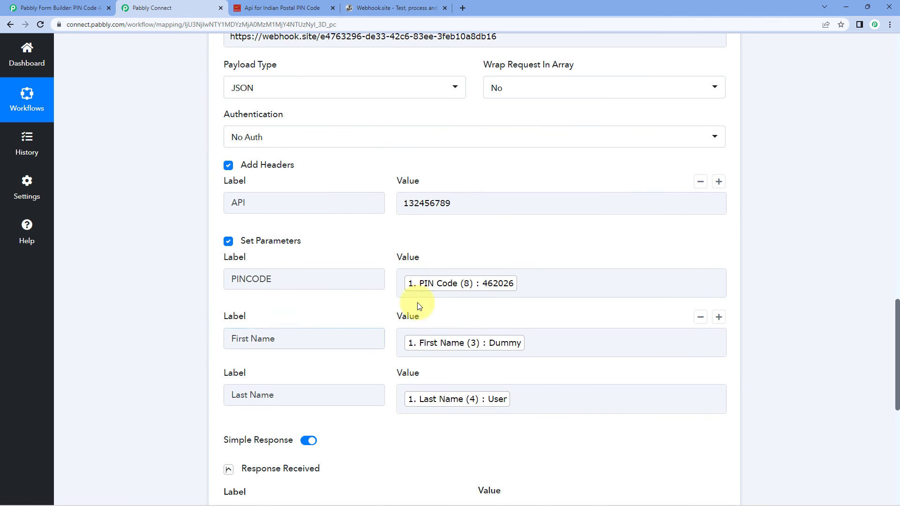
left_click(282, 8)
left_click(394, 8)
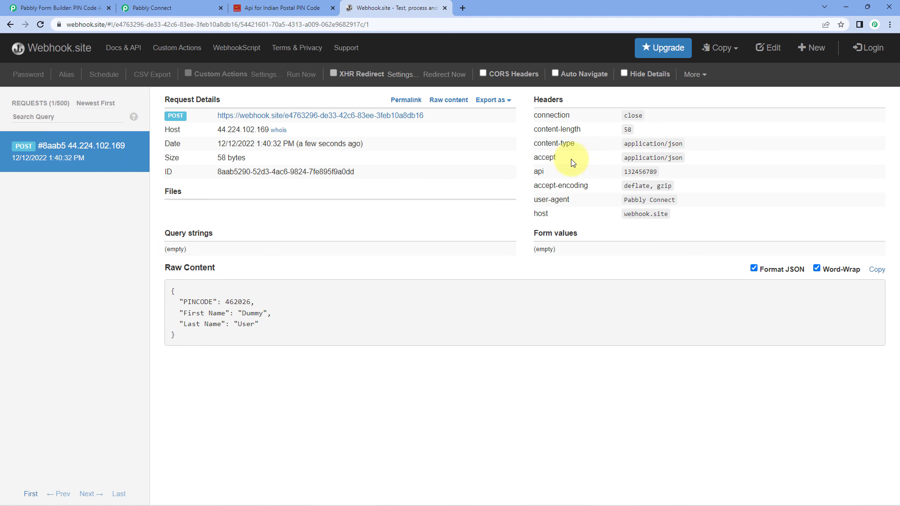
Step: Compare the label and value of the POST action's API header in Pabbly Connect with the api header received on Webhook.site
left_click(155, 8)
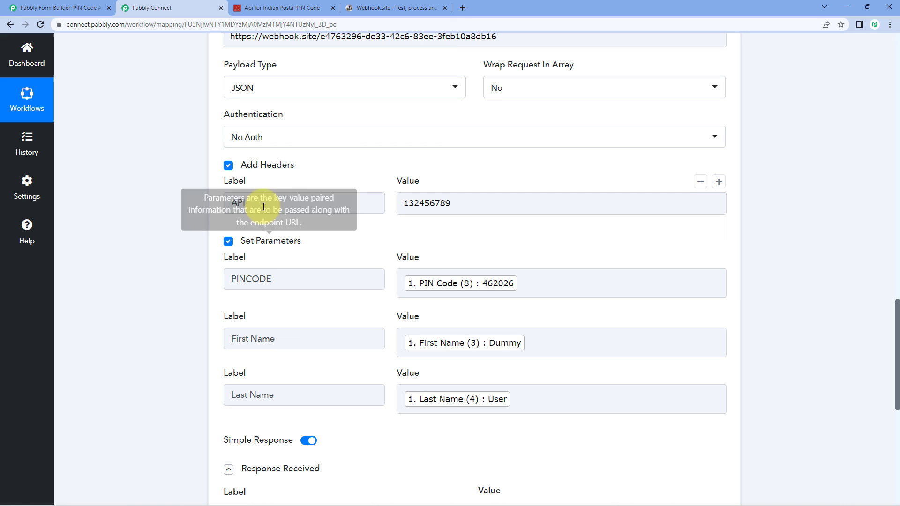
double_click(279, 202)
left_click_drag(474, 201, 396, 203)
left_click(418, 4)
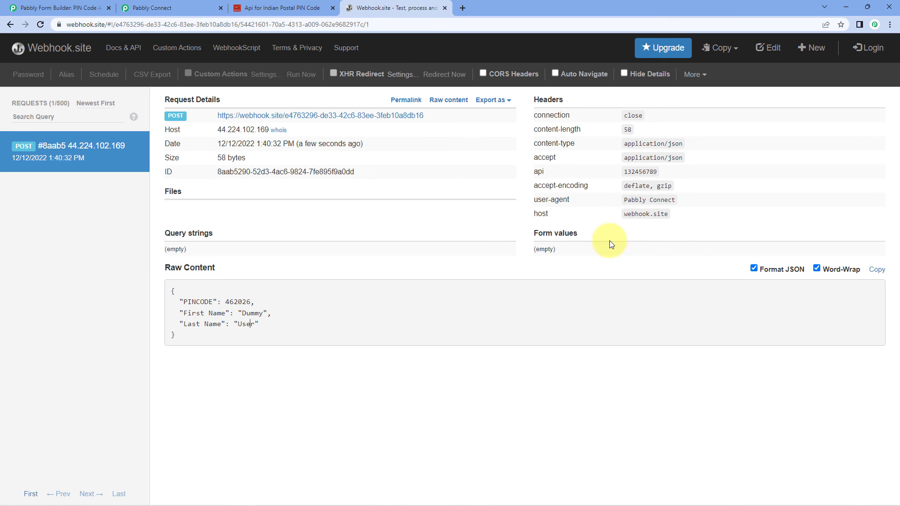
left_click_drag(569, 169, 545, 170)
left_click(636, 171)
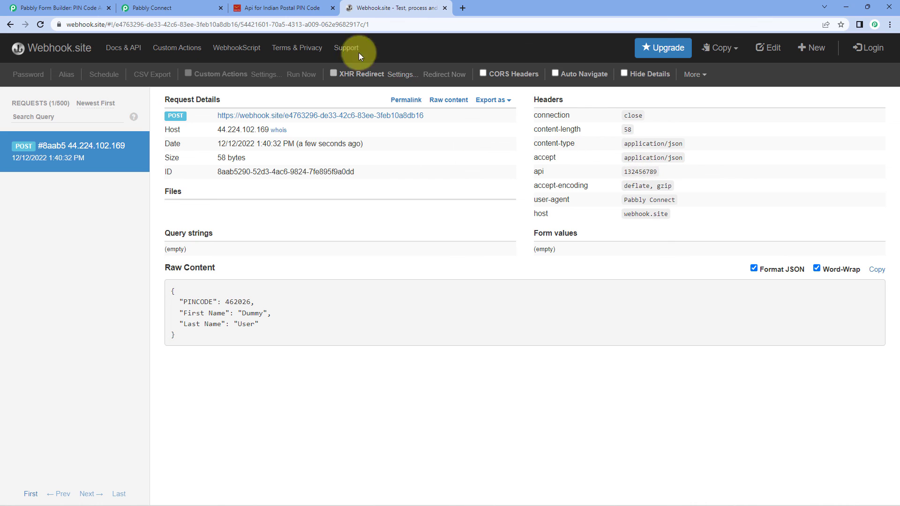
Step: Switch back to Pabbly Connect and collapse both the API by Pabbly action and the Pabbly Form Builder trigger
left_click(192, 8)
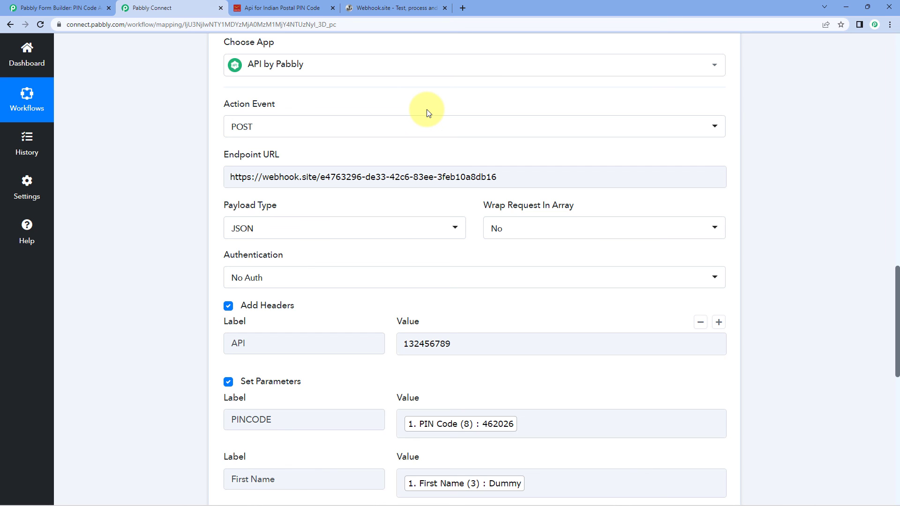
scroll(427, 111, "up", 3)
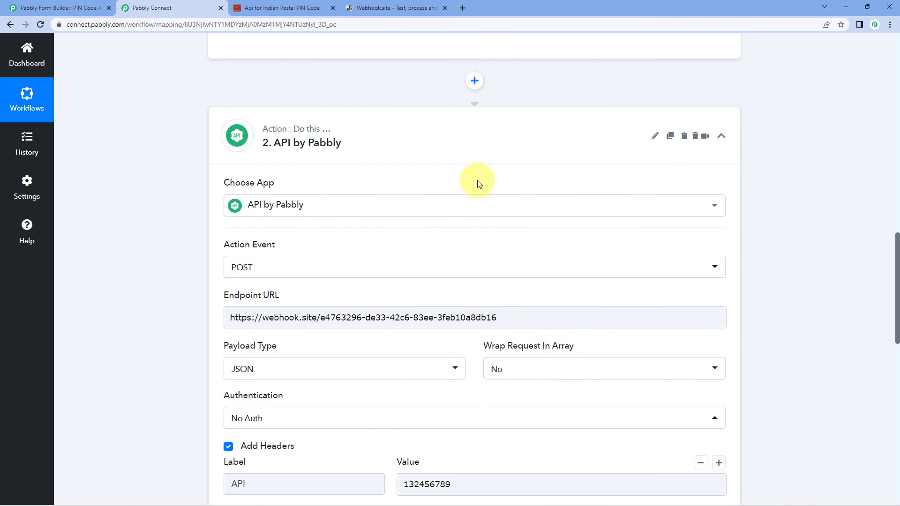
left_click(521, 135)
scroll(586, 144, "up", 6)
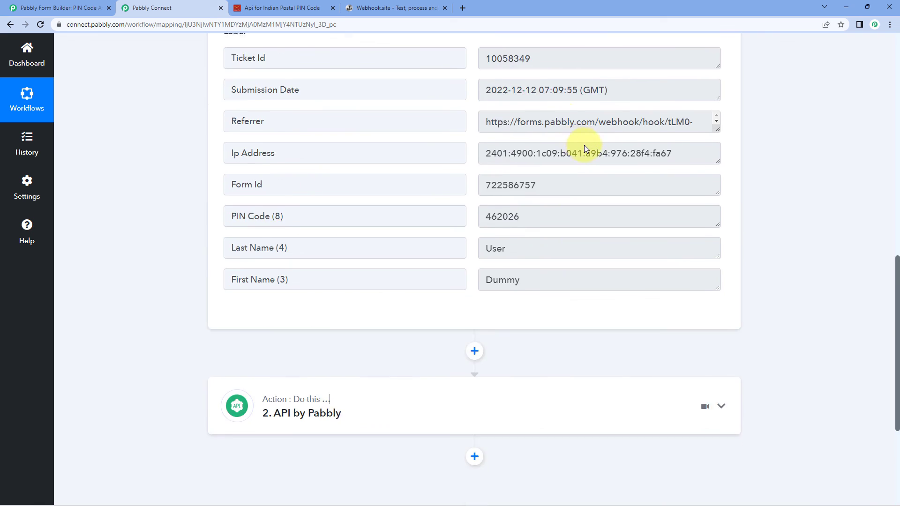
scroll(515, 137, "up", 9)
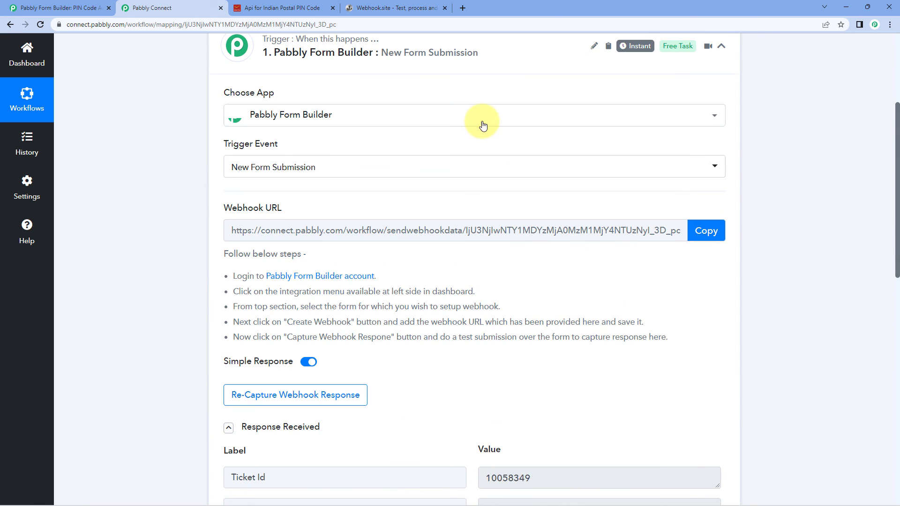
left_click(467, 141)
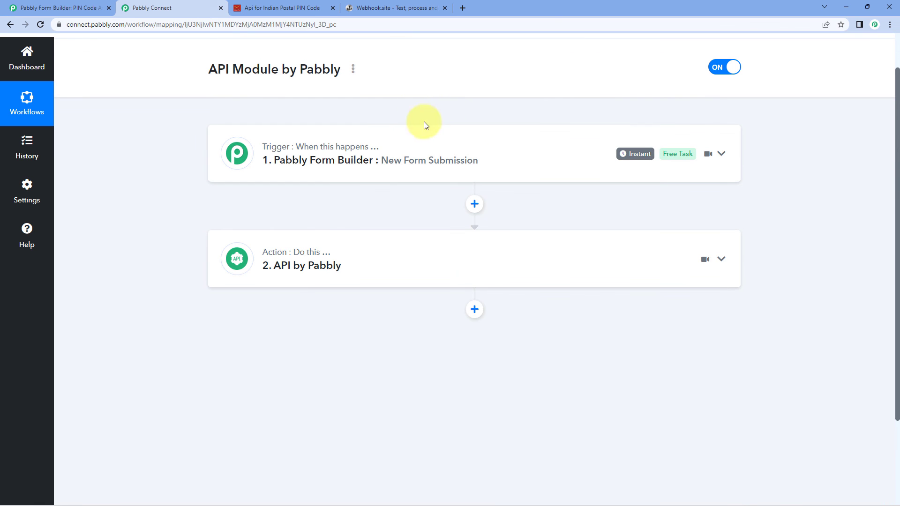
scroll(436, 120, "up", 1)
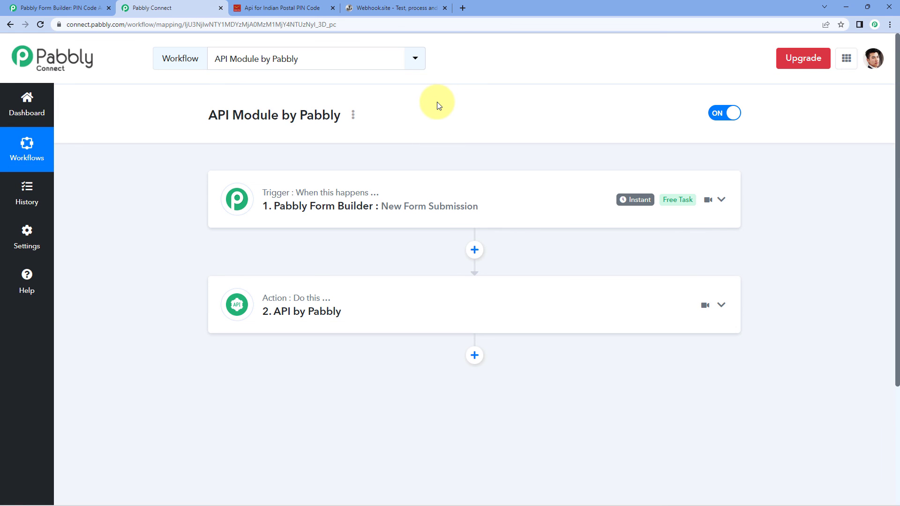